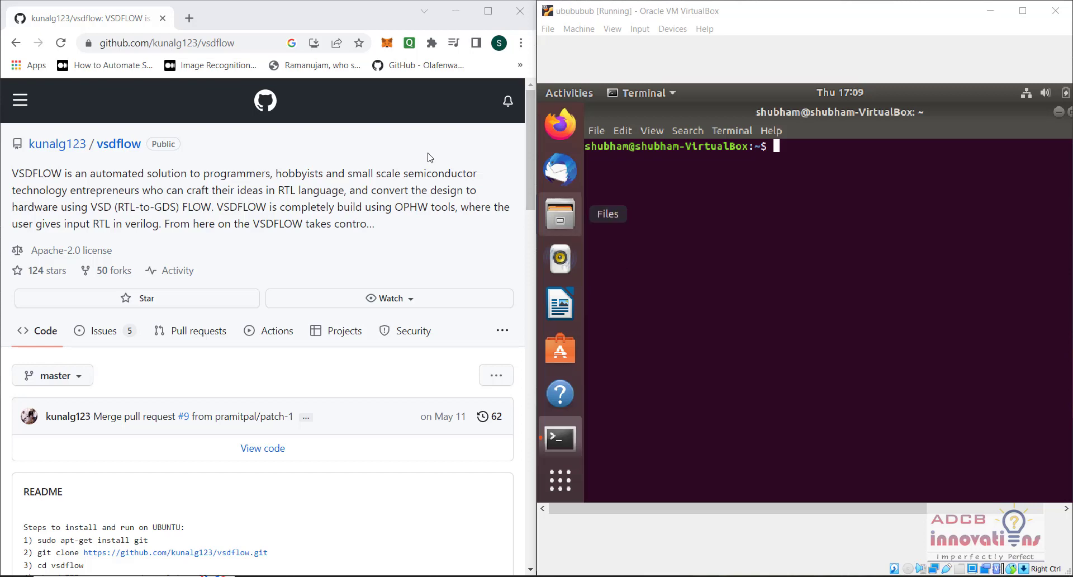
Step: Scroll the vsdflow README to its Ubuntu install steps and focus the VM terminal
{"action": "scroll", "coordinate": [430, 157], "scroll_direction": "down", "scroll_amount": 6}
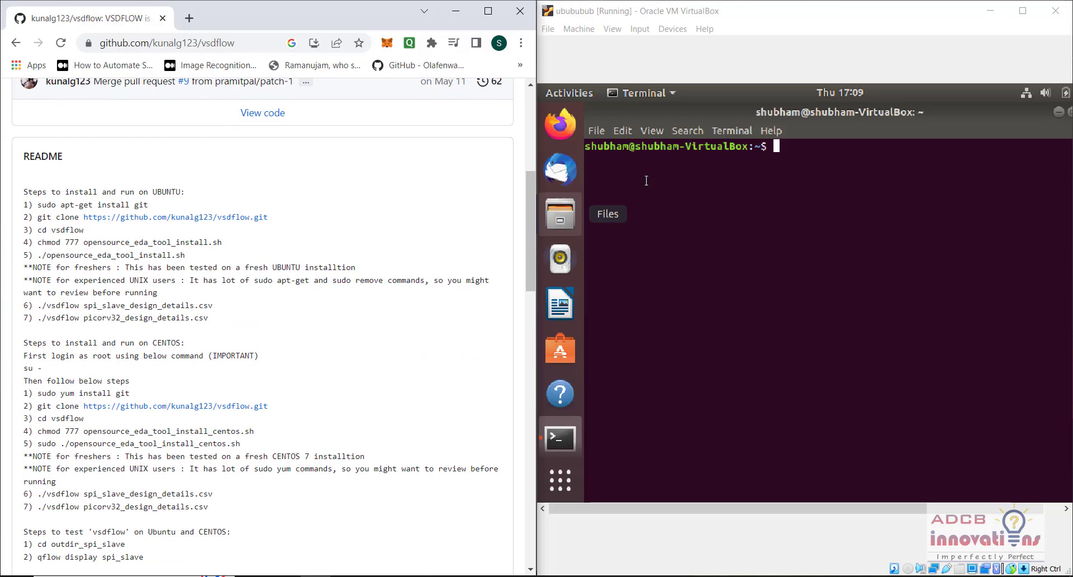
{"action": "left_click", "coordinate": [774, 252]}
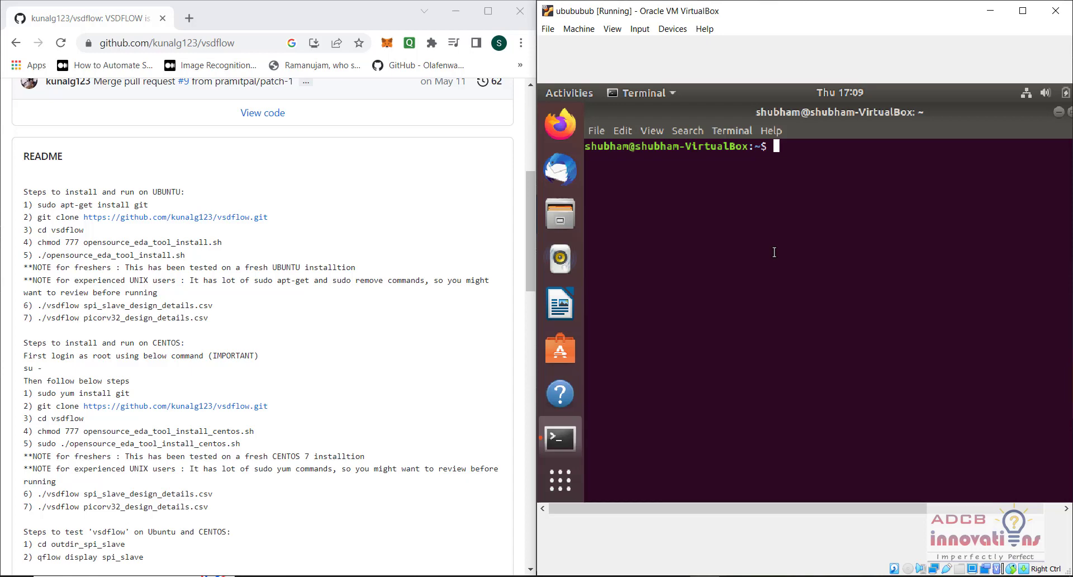
{"action": "type", "text": "qflow gui"}
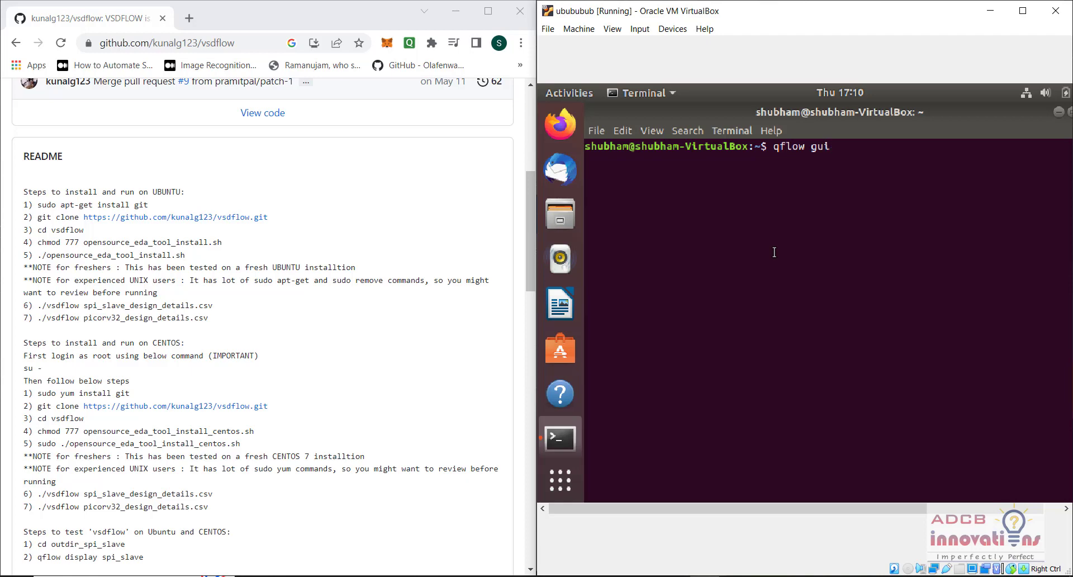
{"action": "key", "text": "Return"}
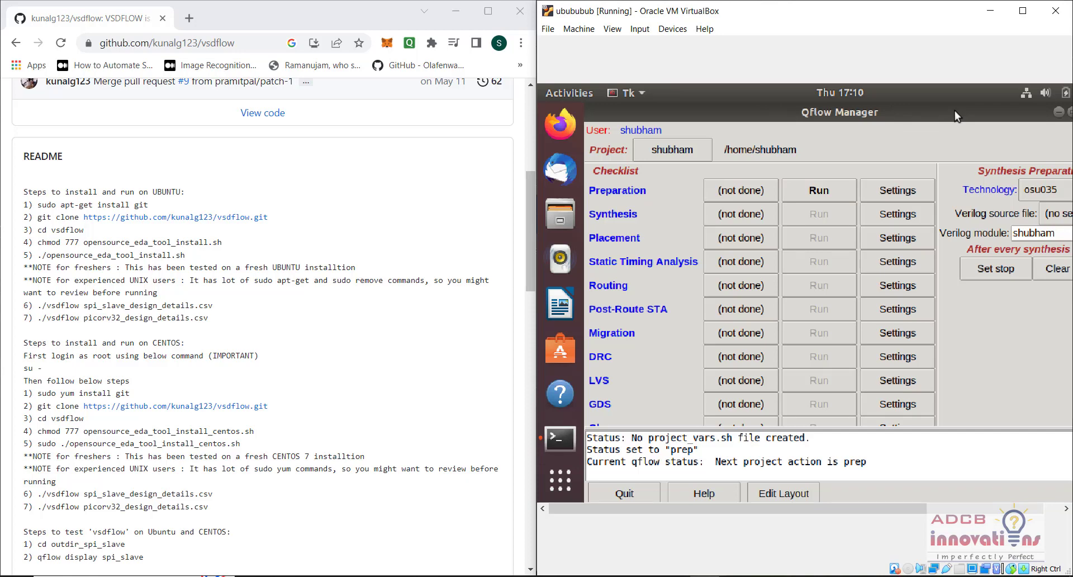
{"action": "left_click_drag", "start_coordinate": [1008, 113], "coordinate": [990, 179]}
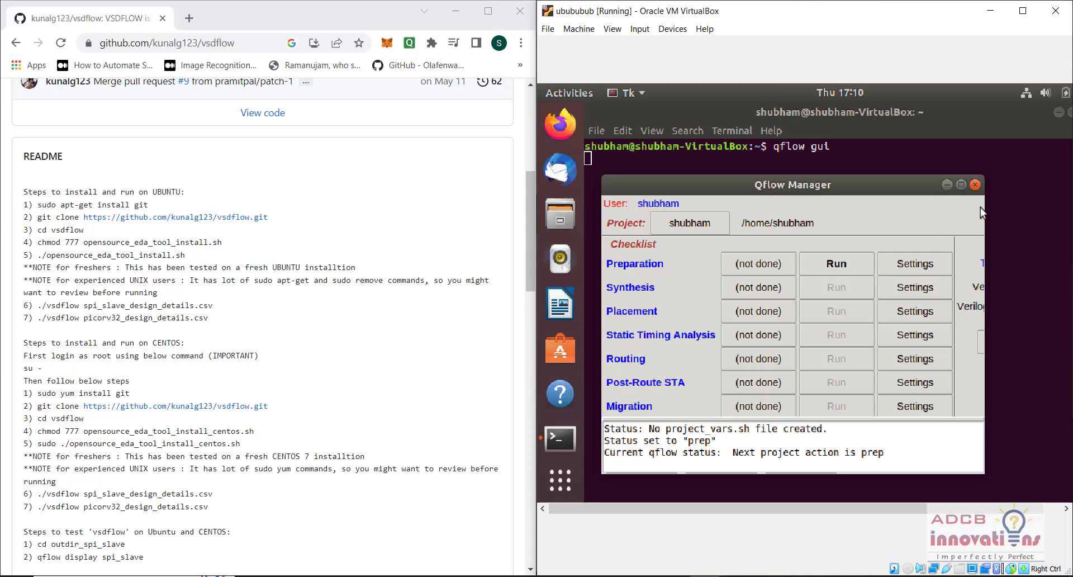
{"action": "left_click", "coordinate": [976, 185]}
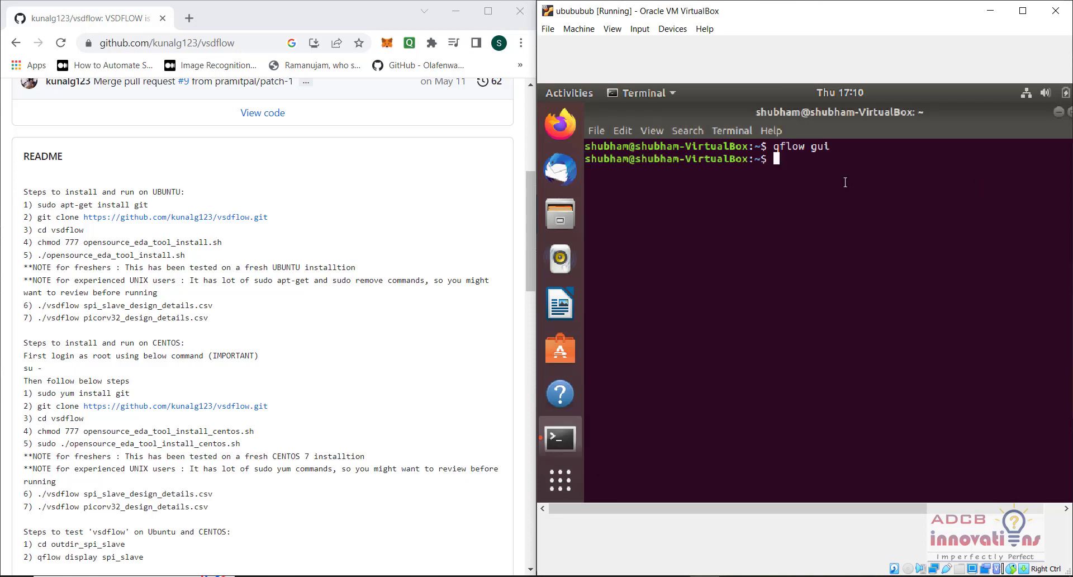
Step: Change into the vsdflow folder and list its contents by time with ls -ltr
{"action": "type", "text": "cd vsdflow"}
{"action": "key", "text": "Return"}
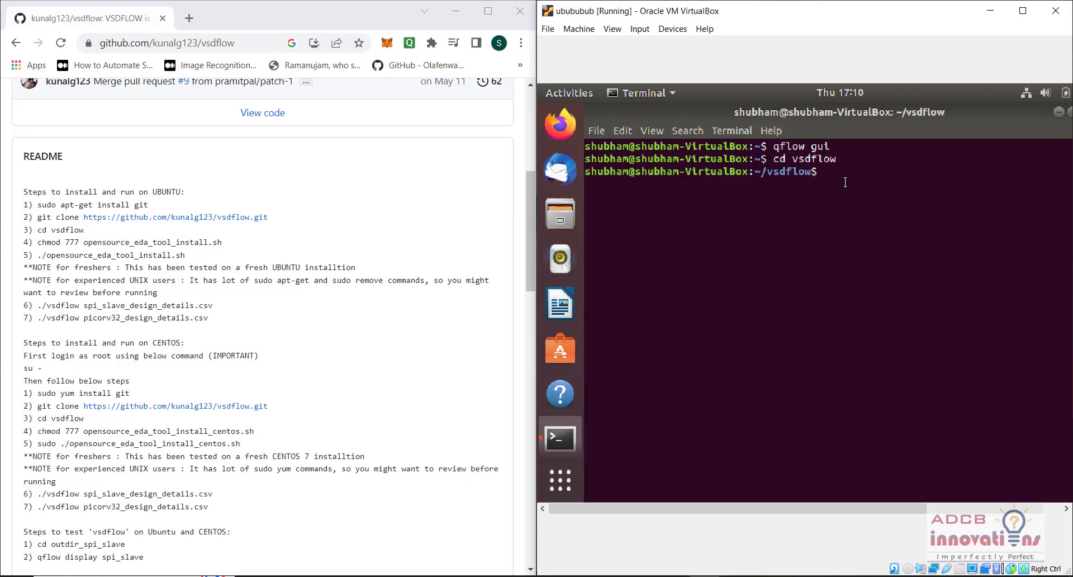
{"action": "type", "text": "ls -ltr"}
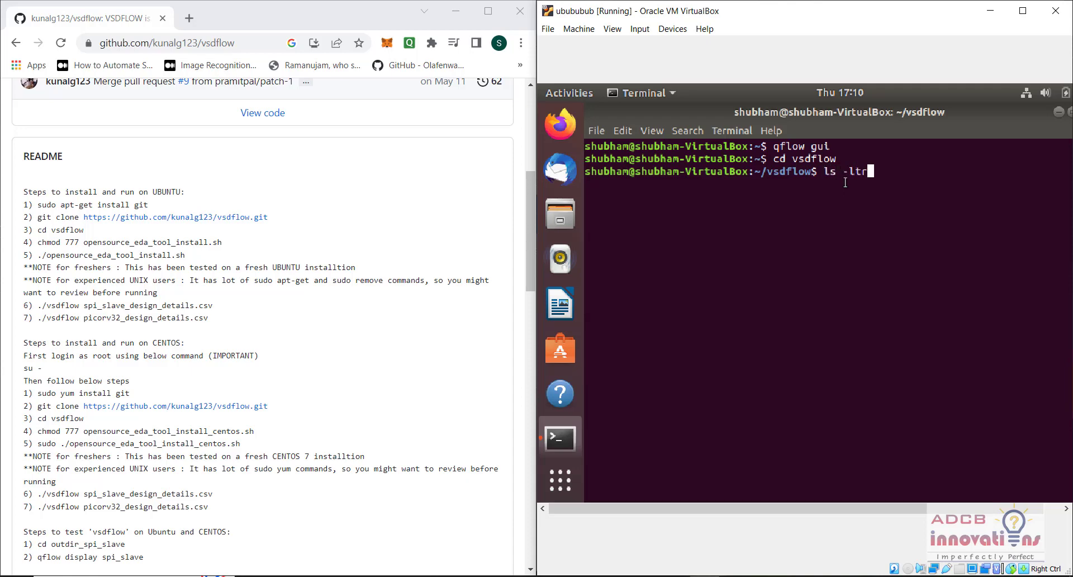
{"action": "key", "text": "Return"}
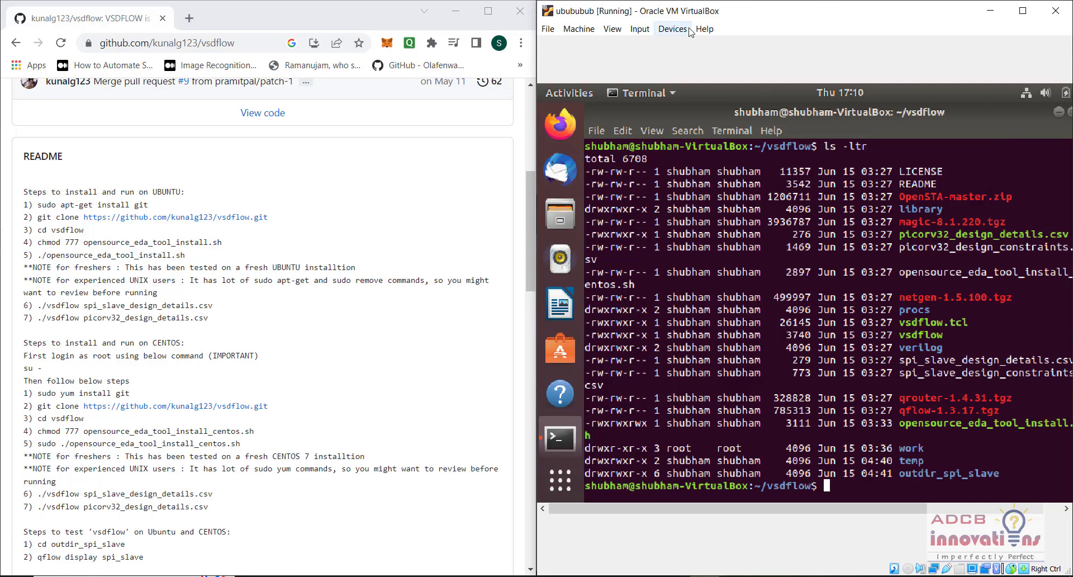
Step: Scale the VM display to 100% and snap the VirtualBox window to the right half
{"action": "left_click", "coordinate": [612, 28]}
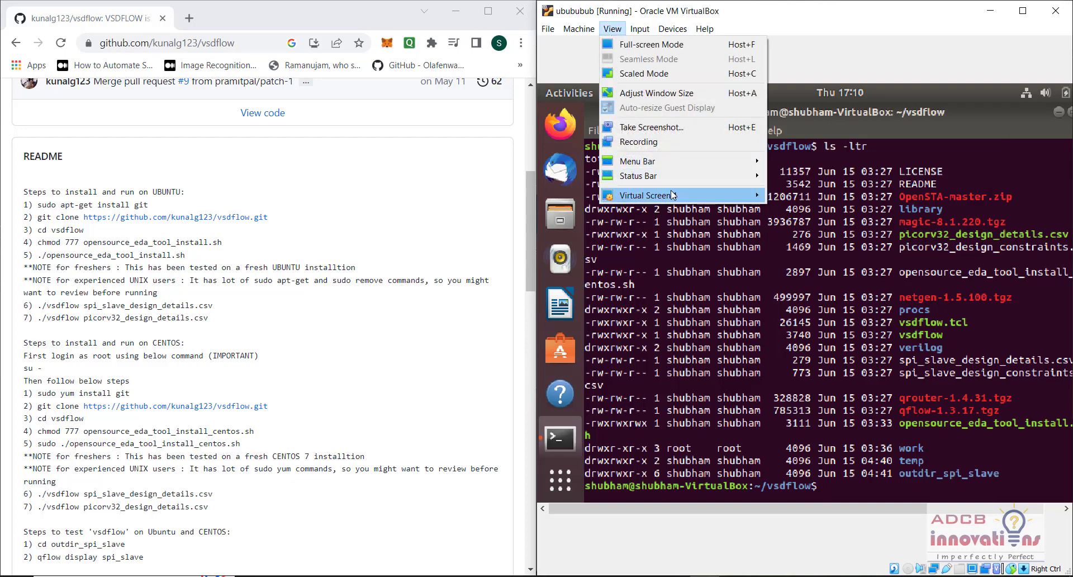
{"action": "mouse_move", "coordinate": [695, 193]}
{"action": "left_click", "coordinate": [831, 363]}
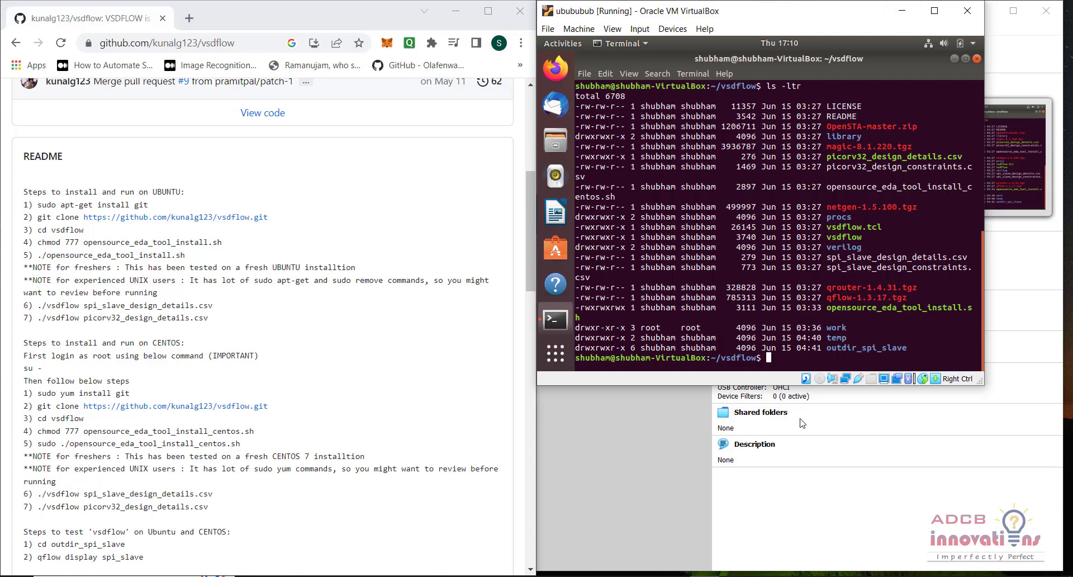
{"action": "left_click_drag", "start_coordinate": [809, 12], "coordinate": [1072, 2]}
{"action": "left_click_drag", "start_coordinate": [841, 289], "coordinate": [853, 573]}
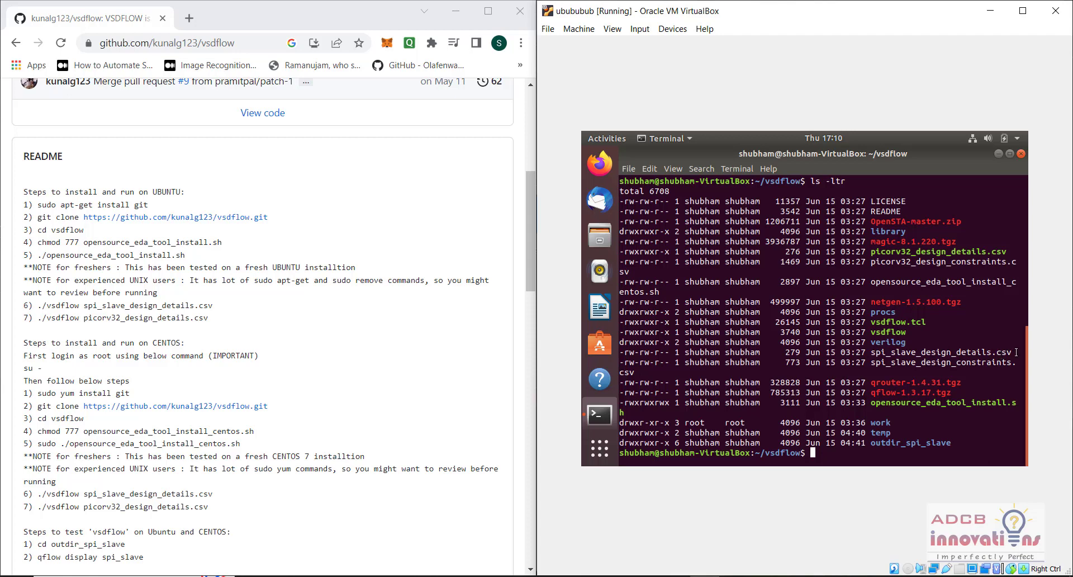
Step: Highlight the spi_slave and picorv32 design file names in the listing
{"action": "left_click_drag", "start_coordinate": [1016, 352], "coordinate": [875, 356]}
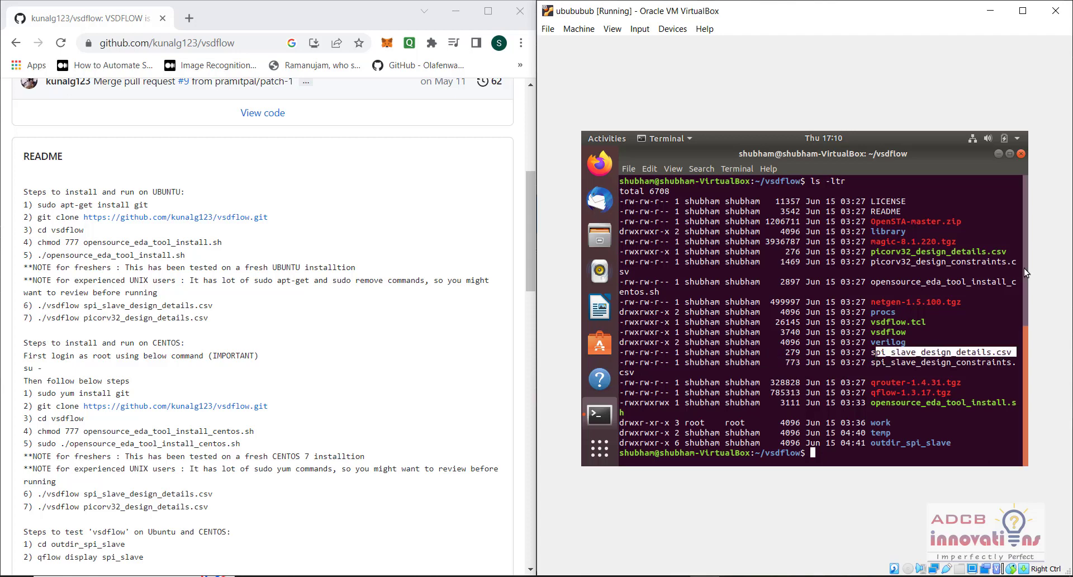
{"action": "left_click_drag", "start_coordinate": [1016, 261], "coordinate": [867, 263]}
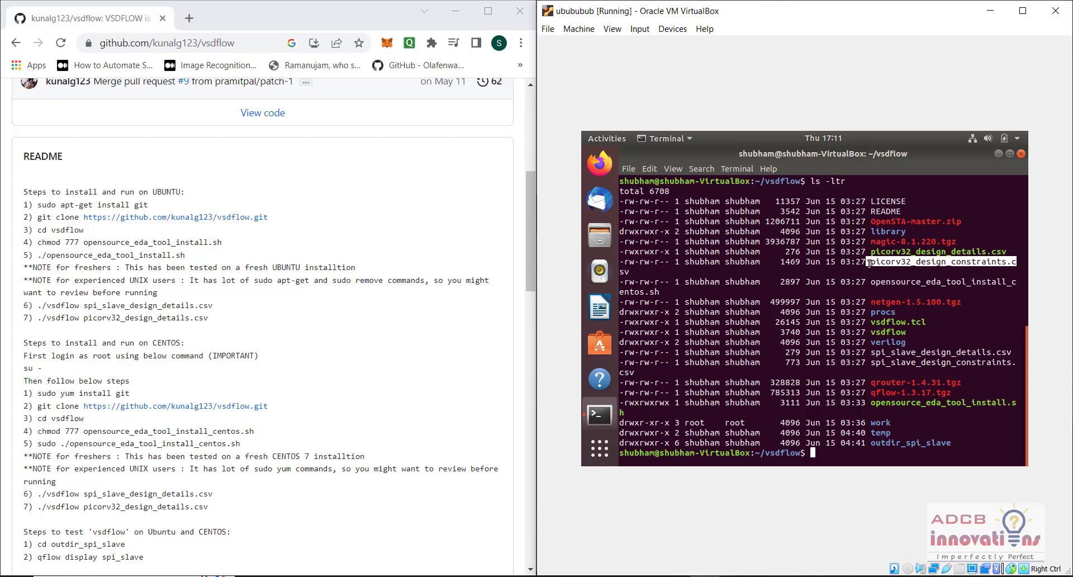
{"action": "left_click", "coordinate": [861, 418]}
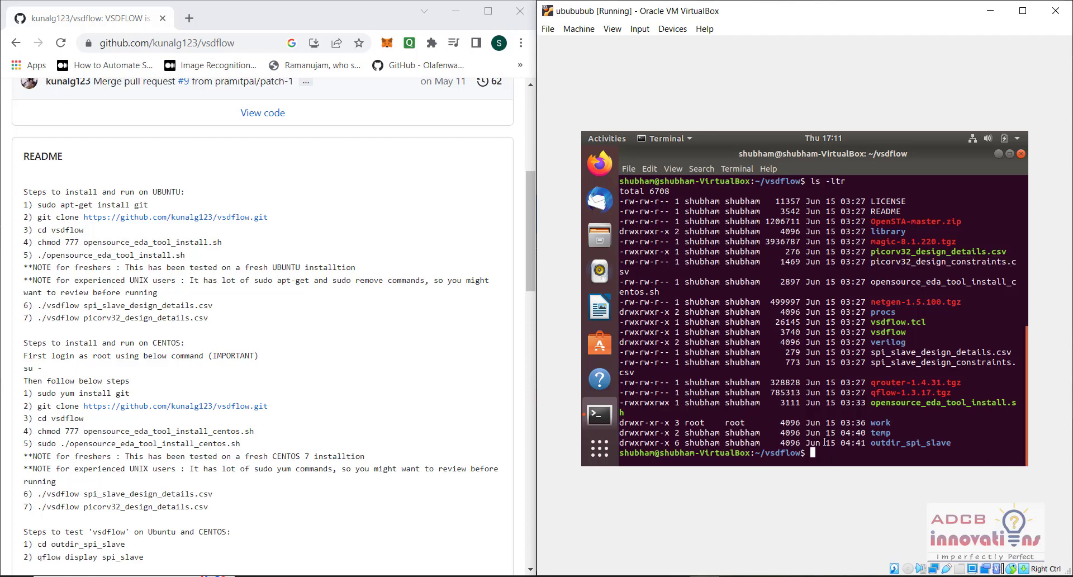
Step: Run ./vsdflow spi_slave_design_details.csv through post-layout STA, then enter qflow gui
{"action": "triple_click", "coordinate": [897, 352]}
{"action": "left_click", "coordinate": [897, 352]}
{"action": "type", "text": "./vsdflow spi_"}
{"action": "key", "text": "Tab"}
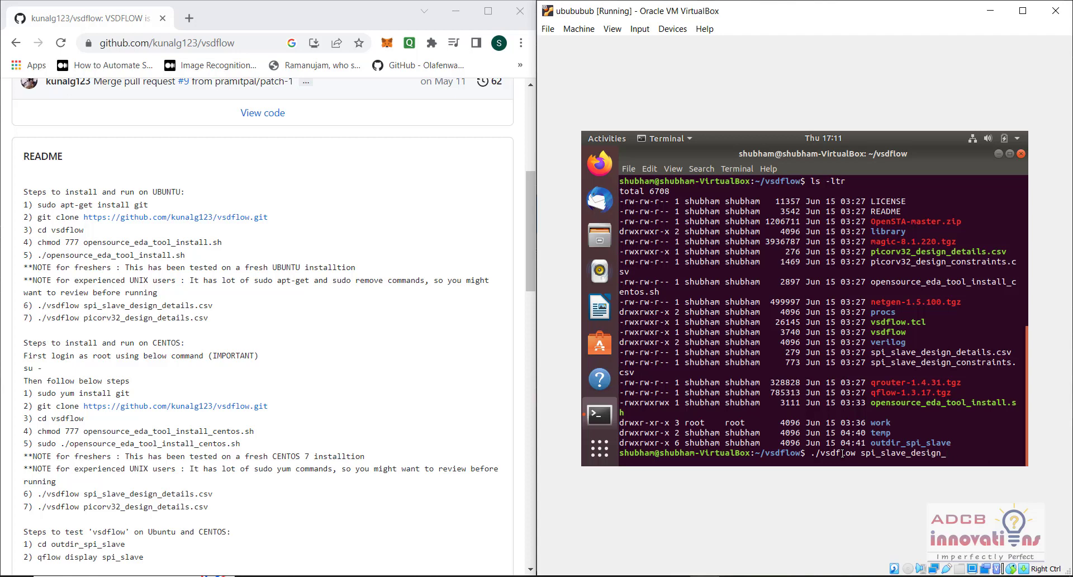
{"action": "type", "text": "details.csv"}
{"action": "key", "text": "Return"}
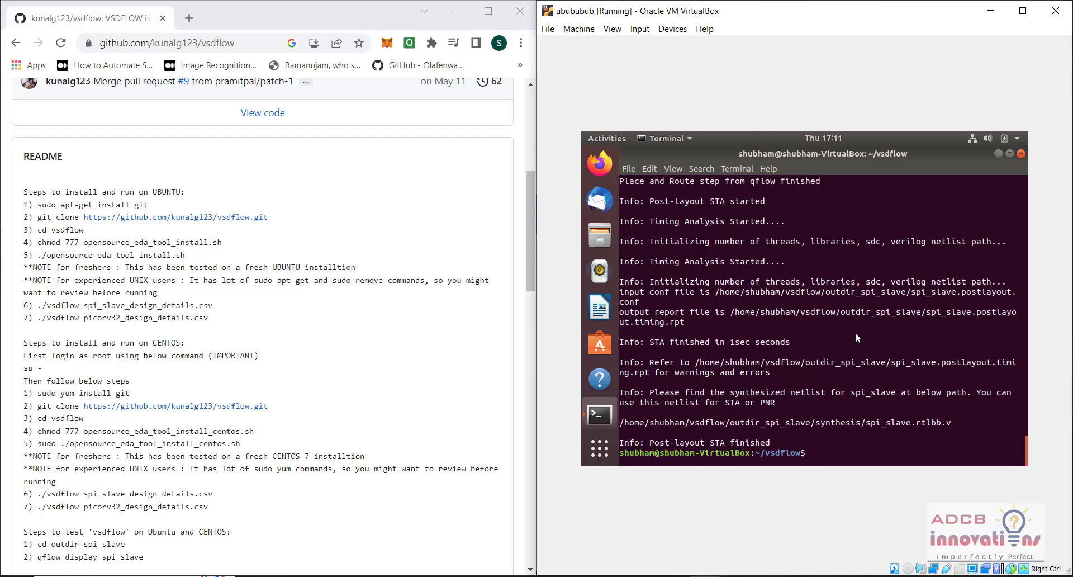
{"action": "type", "text": "qflow gui"}
Step: Launch Qflow Manager and set verilog/spi_slave.v as the Verilog source, module spi_slave
{"action": "key", "text": "Return"}
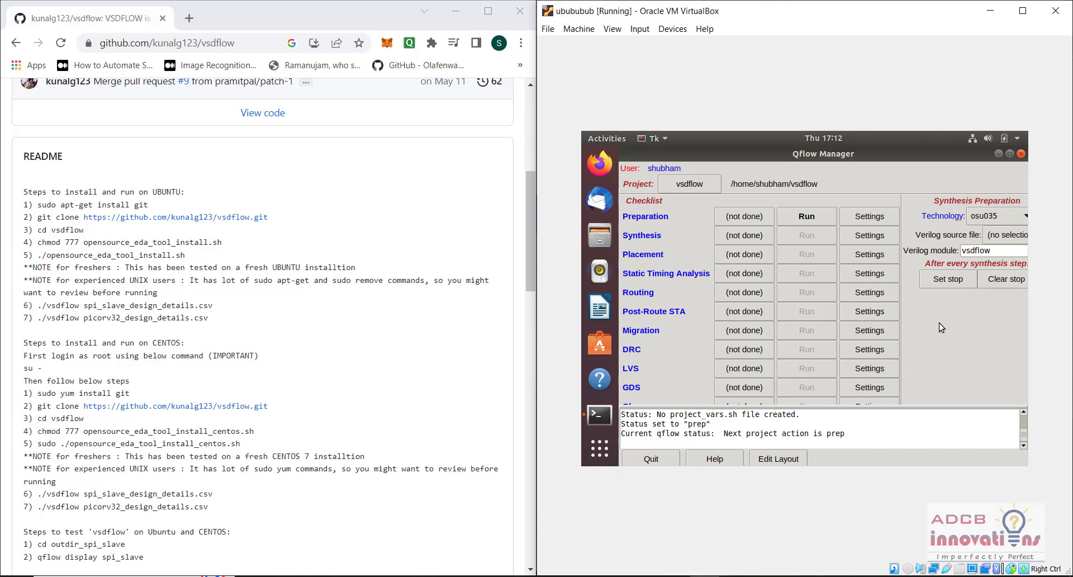
{"action": "left_click", "coordinate": [998, 153]}
{"action": "left_click", "coordinate": [1009, 237]}
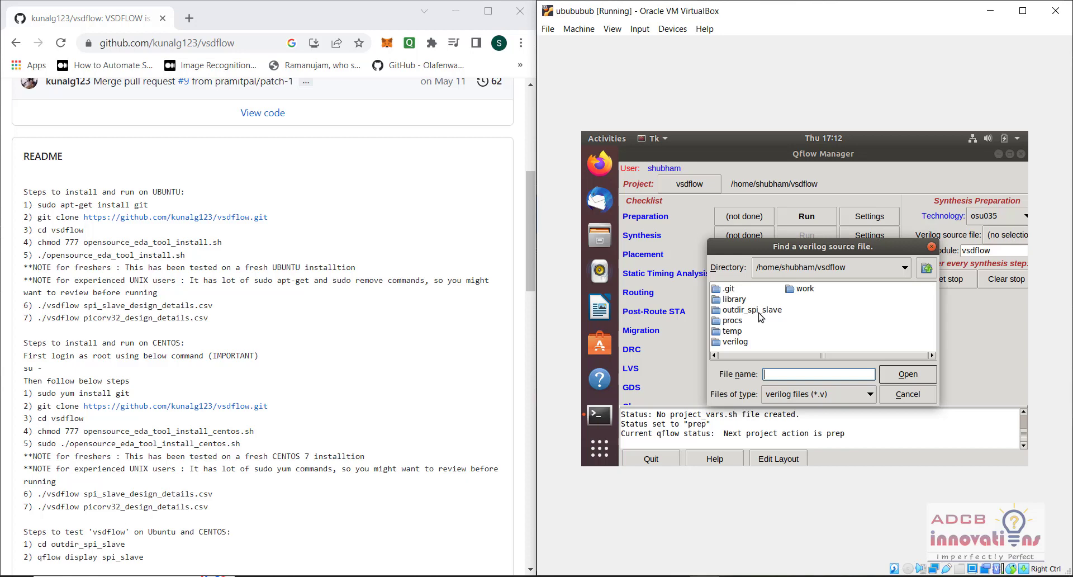
{"action": "double_click", "coordinate": [736, 341]}
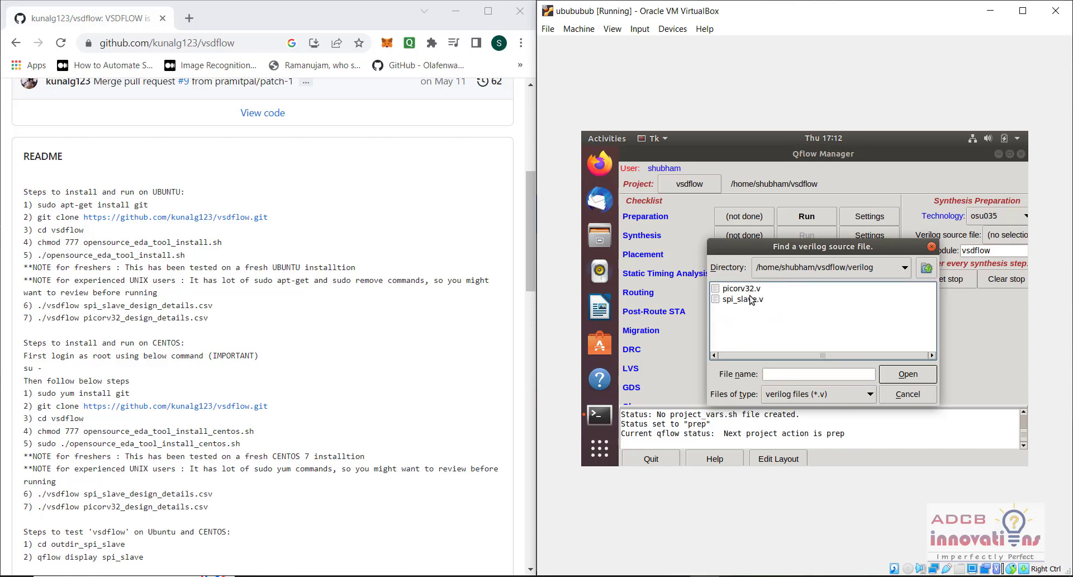
{"action": "left_click", "coordinate": [748, 302]}
{"action": "double_click", "coordinate": [748, 302]}
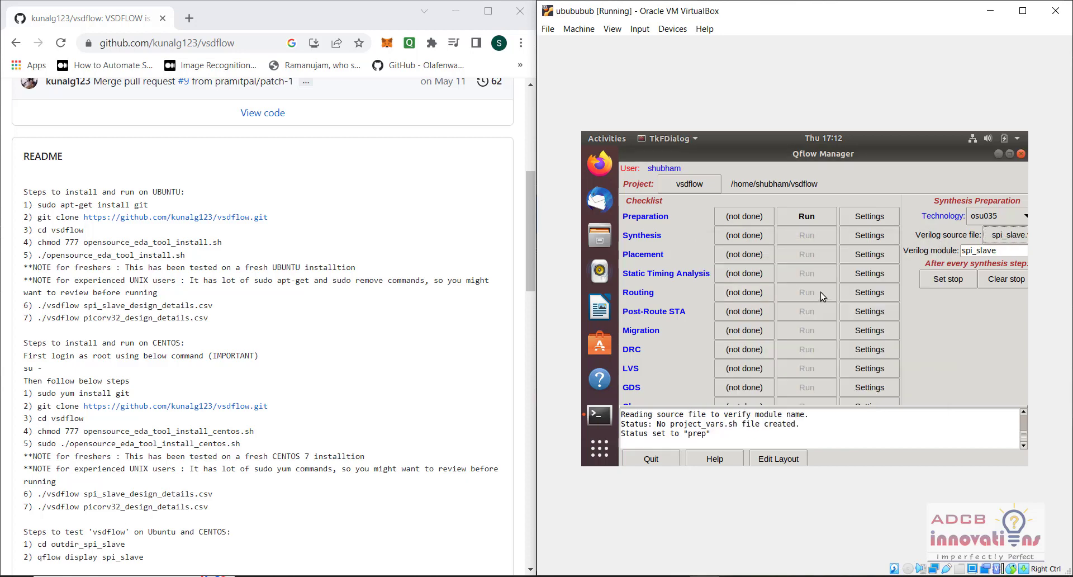
Step: Run Preparation and Synthesis so all stages through Cleanup finish Okay
{"action": "left_click", "coordinate": [805, 220]}
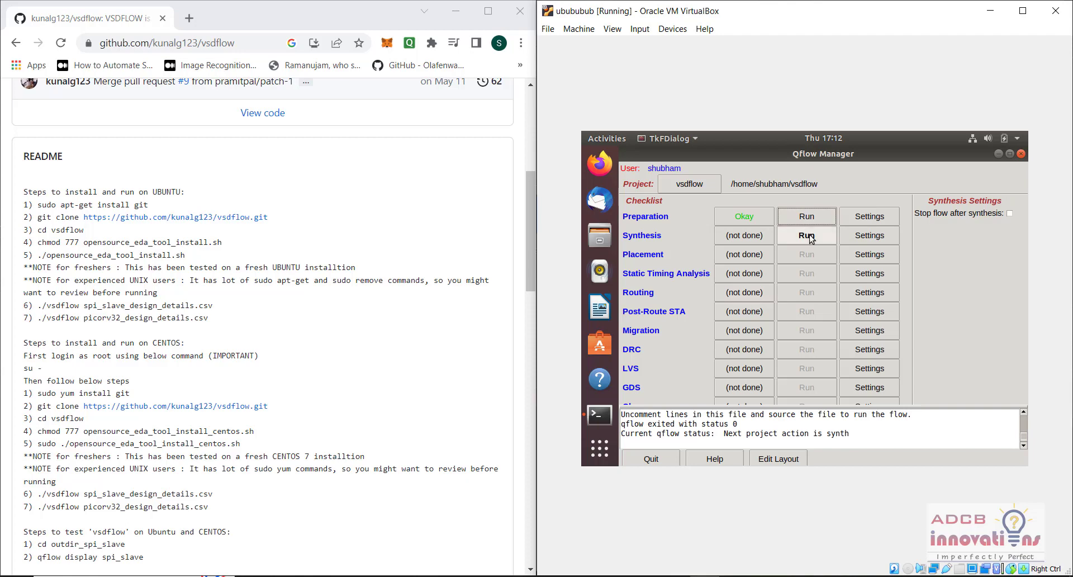
{"action": "left_click", "coordinate": [808, 237]}
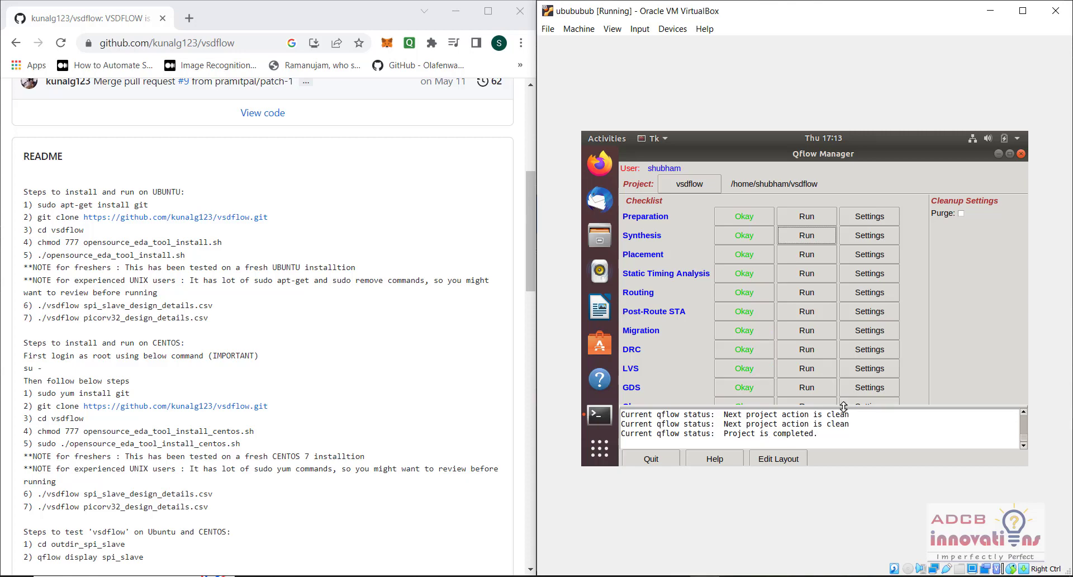
{"action": "left_click_drag", "start_coordinate": [843, 407], "coordinate": [843, 367]}
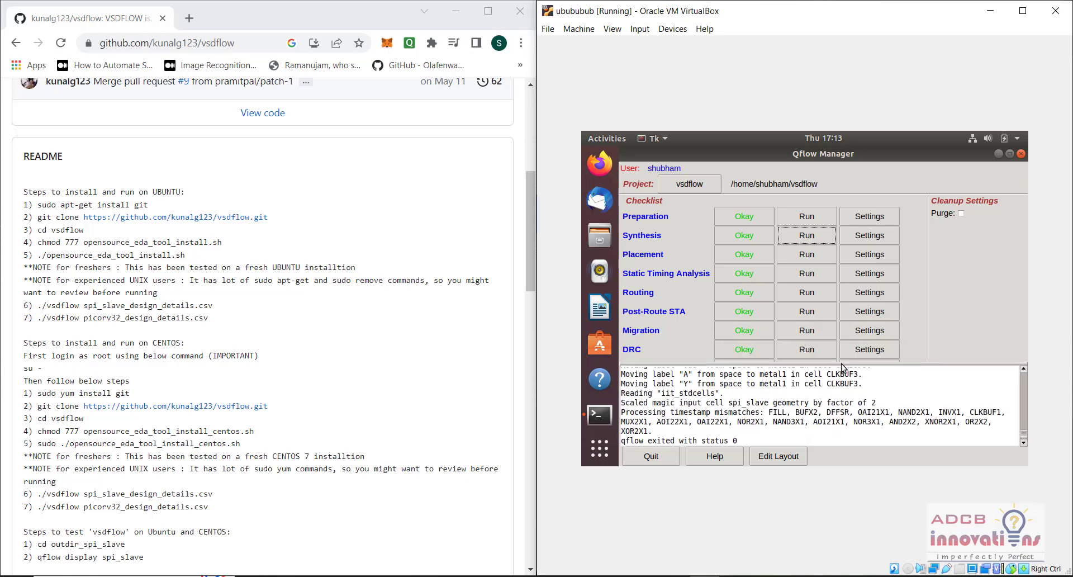
Step: Open the finished spi_slave layout in Magic, maximize it, fit it and zoom out
{"action": "left_click", "coordinate": [776, 459]}
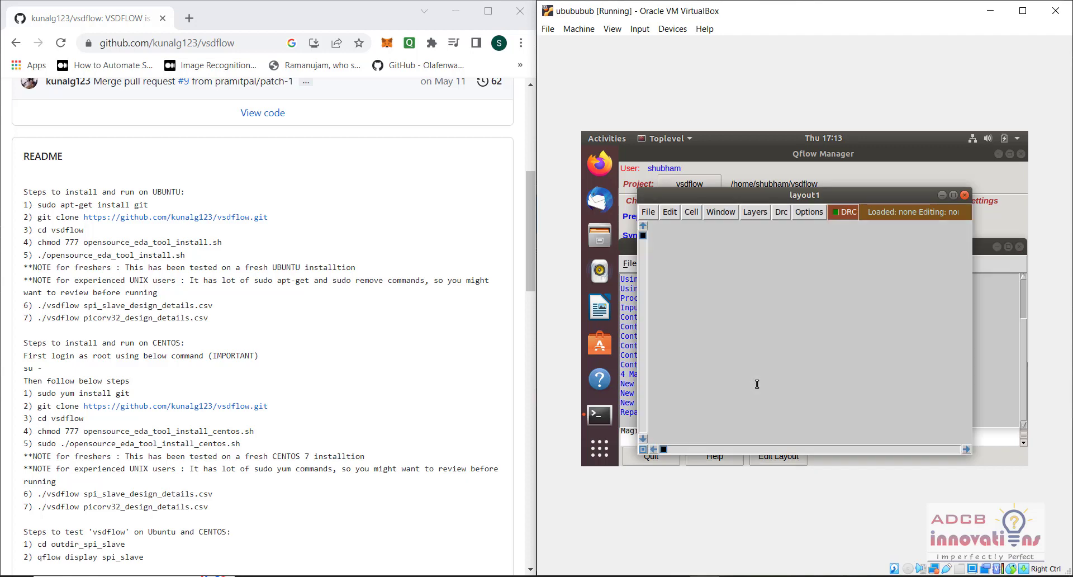
{"action": "left_click", "coordinate": [953, 195]}
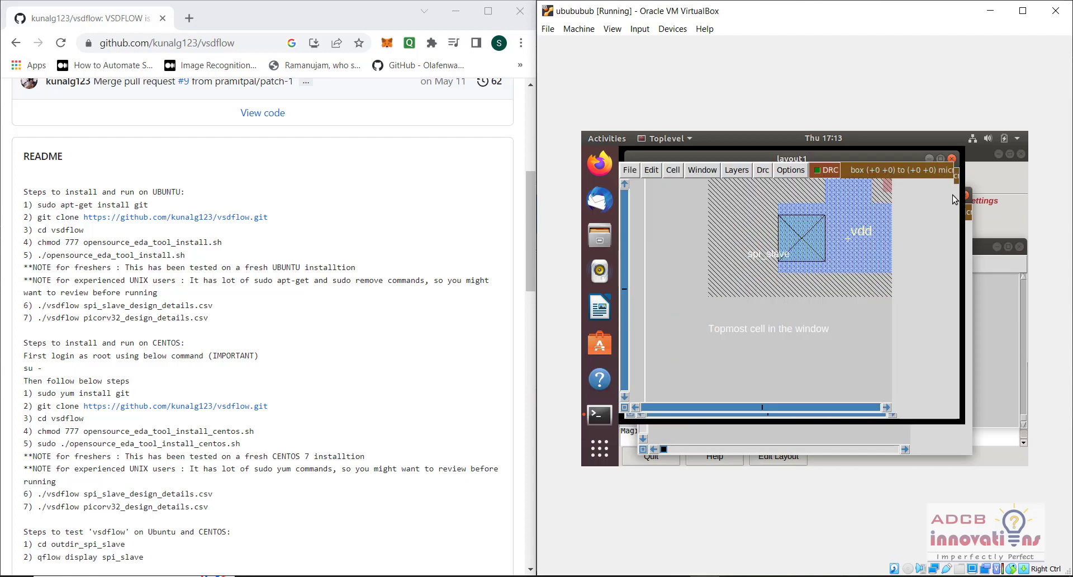
{"action": "left_click", "coordinate": [702, 170]}
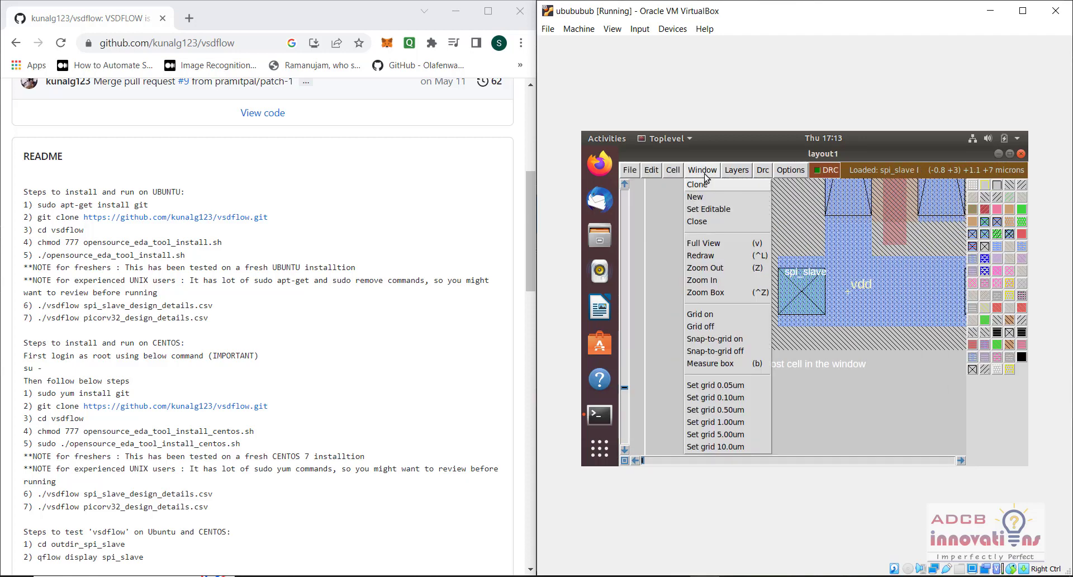
{"action": "left_click", "coordinate": [703, 242]}
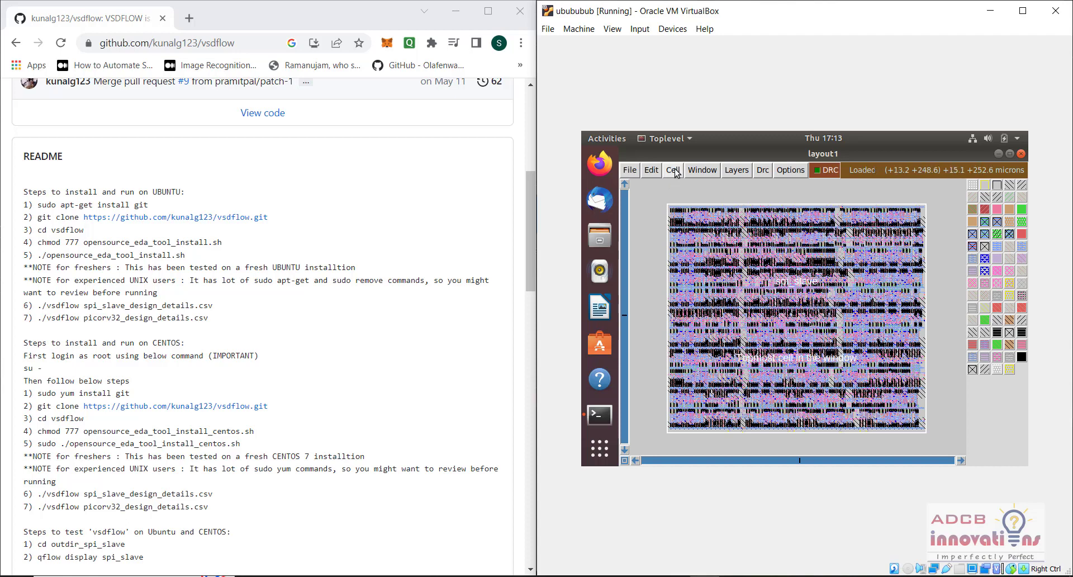
{"action": "left_click", "coordinate": [704, 171]}
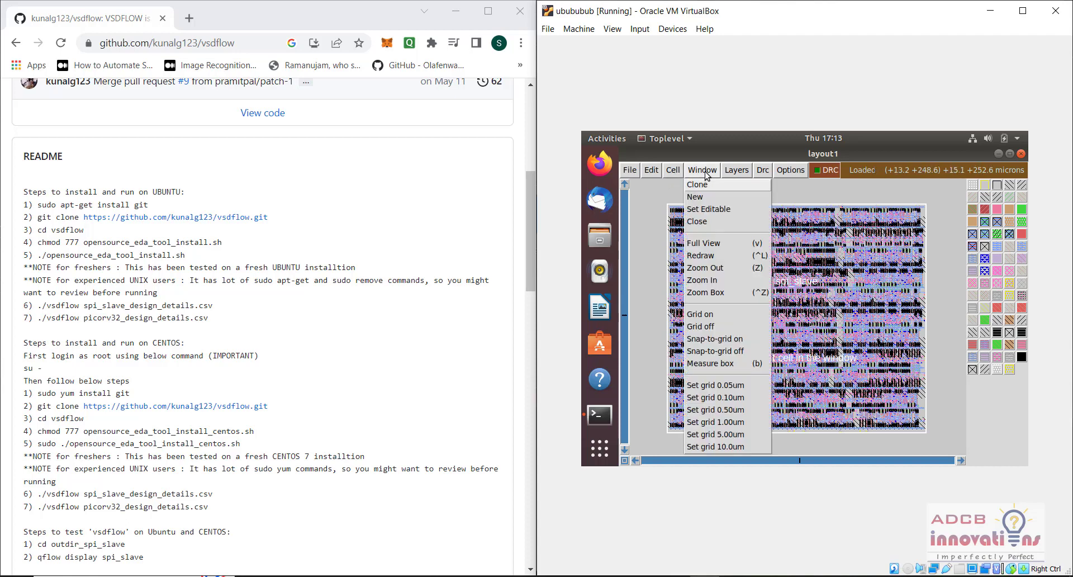
{"action": "left_click", "coordinate": [721, 268]}
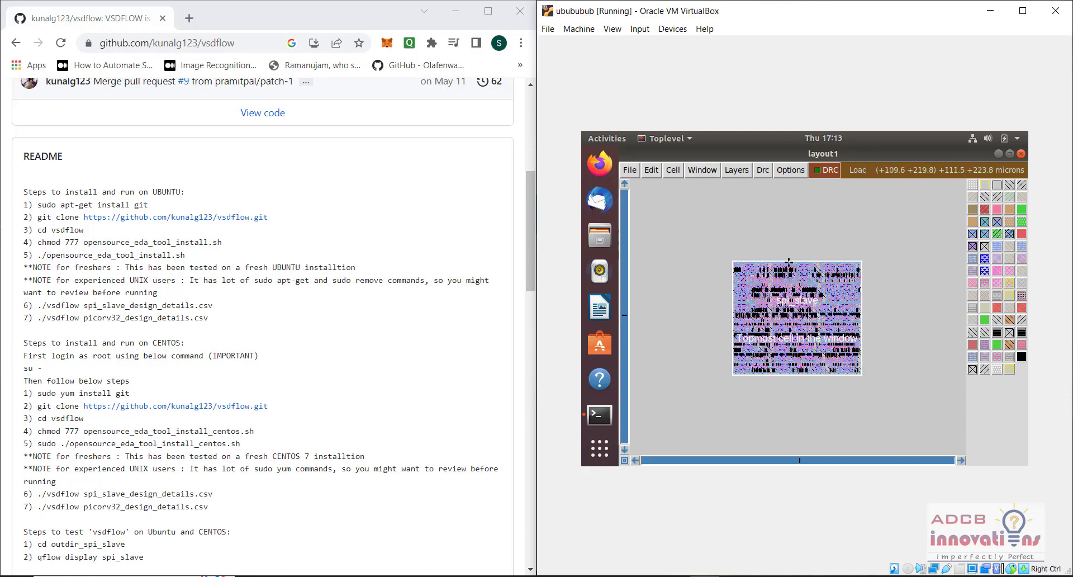
Step: Zoom in with z, pan left and right, then fit the whole cell with v
{"action": "key", "text": "z"}
{"action": "key", "text": "z"}
{"action": "key", "text": "z"}
{"action": "key", "text": "z"}
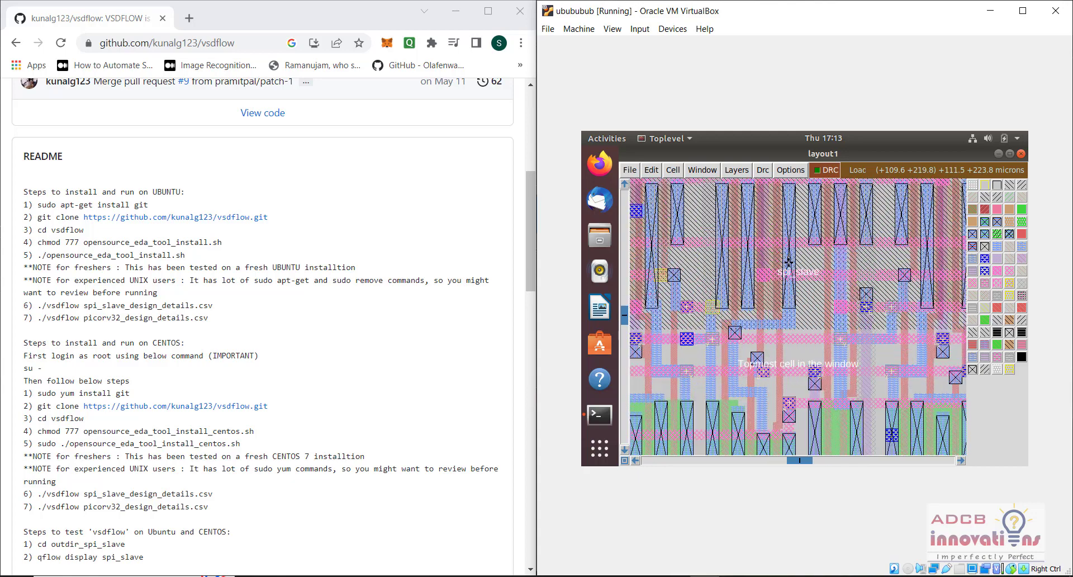
{"action": "key", "text": "Left"}
{"action": "key", "text": "Left"}
{"action": "key", "text": "Left"}
{"action": "key", "text": "Left"}
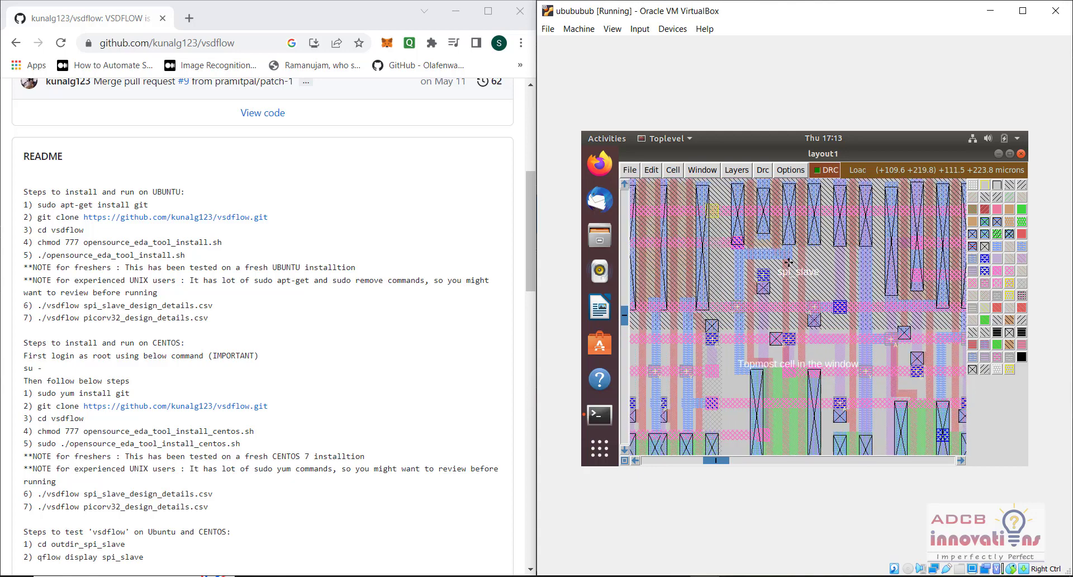
{"action": "key", "text": "Right"}
{"action": "key", "text": "Right"}
{"action": "key", "text": "Right"}
{"action": "key", "text": "Right"}
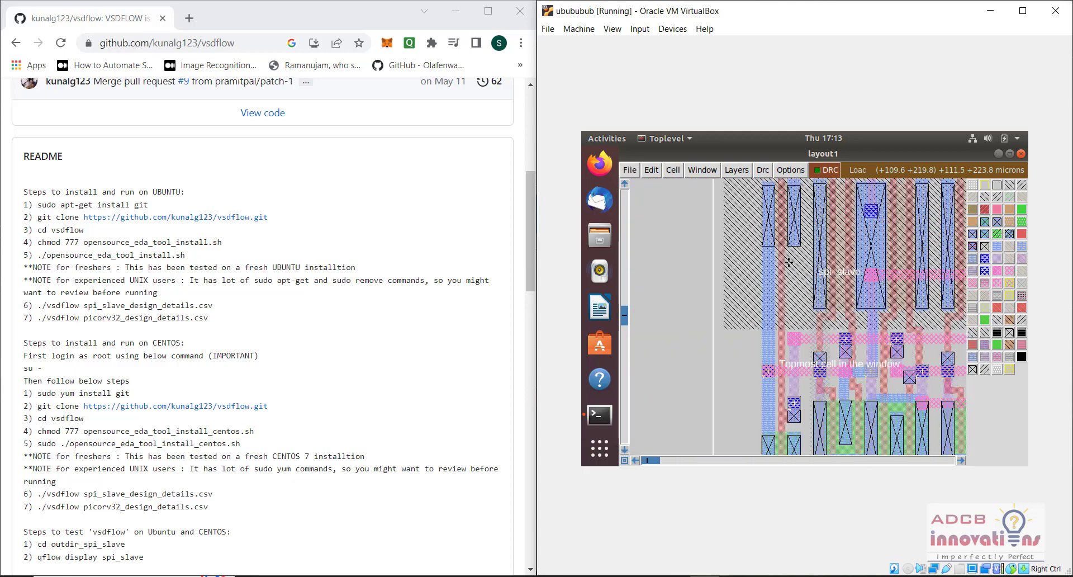
{"action": "key", "text": "Left"}
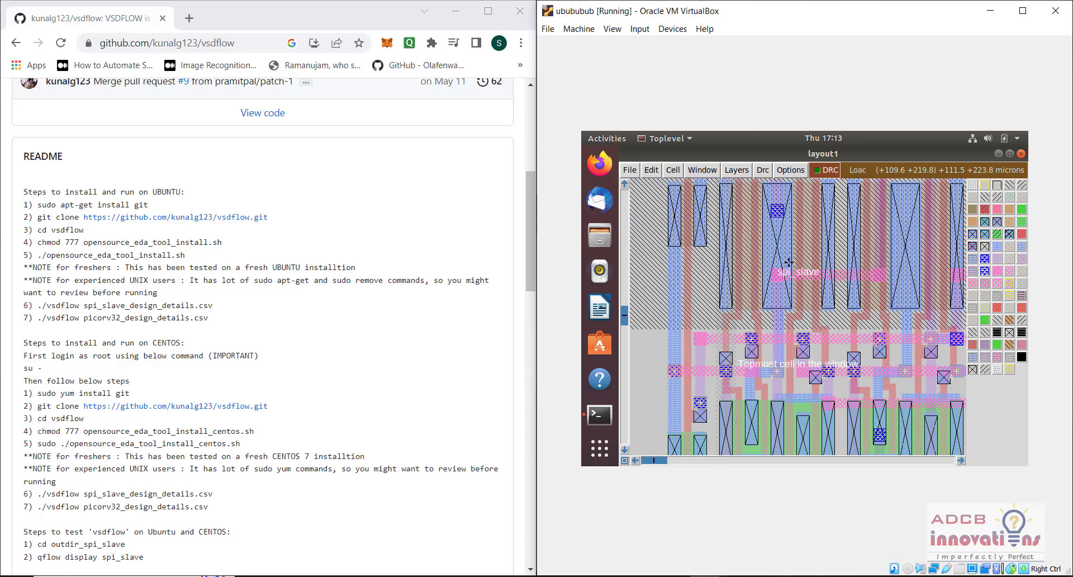
{"action": "key", "text": "z"}
{"action": "key", "text": "z"}
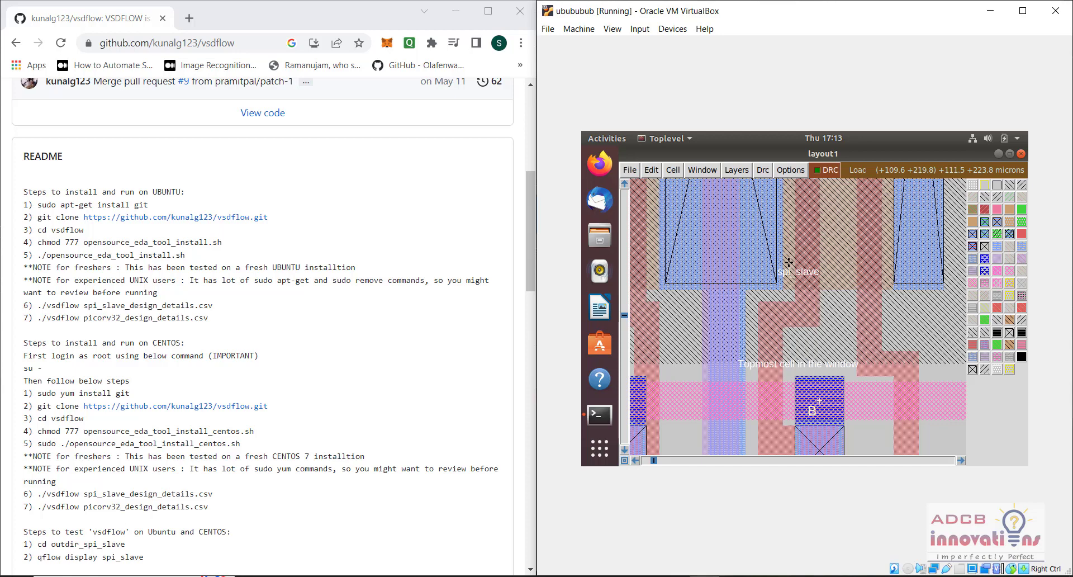
{"action": "key", "text": "v"}
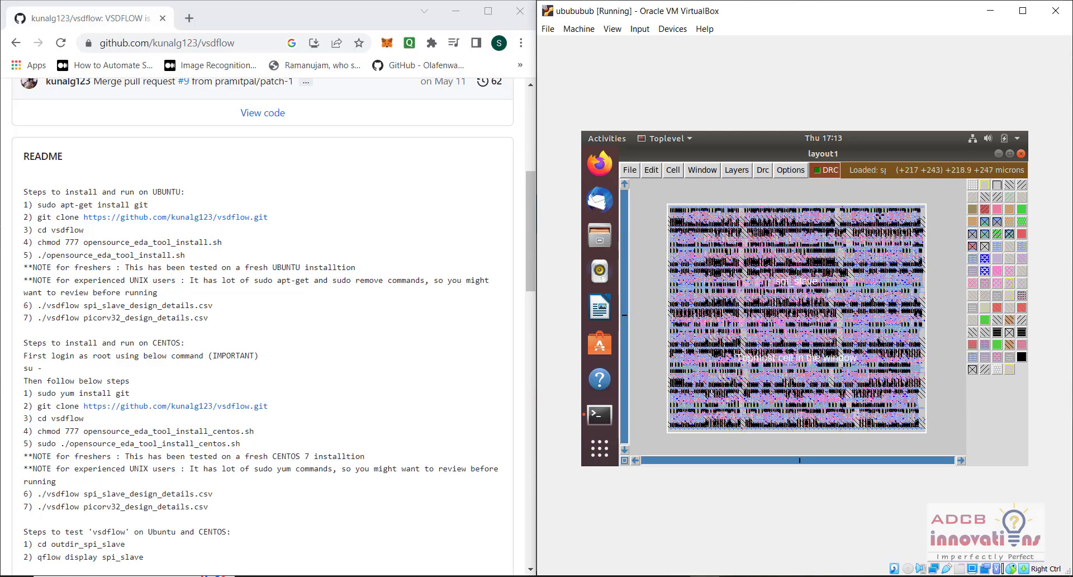
Step: Quit Magic, closing layout1 and tkcon and discarding the modified cells
{"action": "left_click", "coordinate": [1022, 154]}
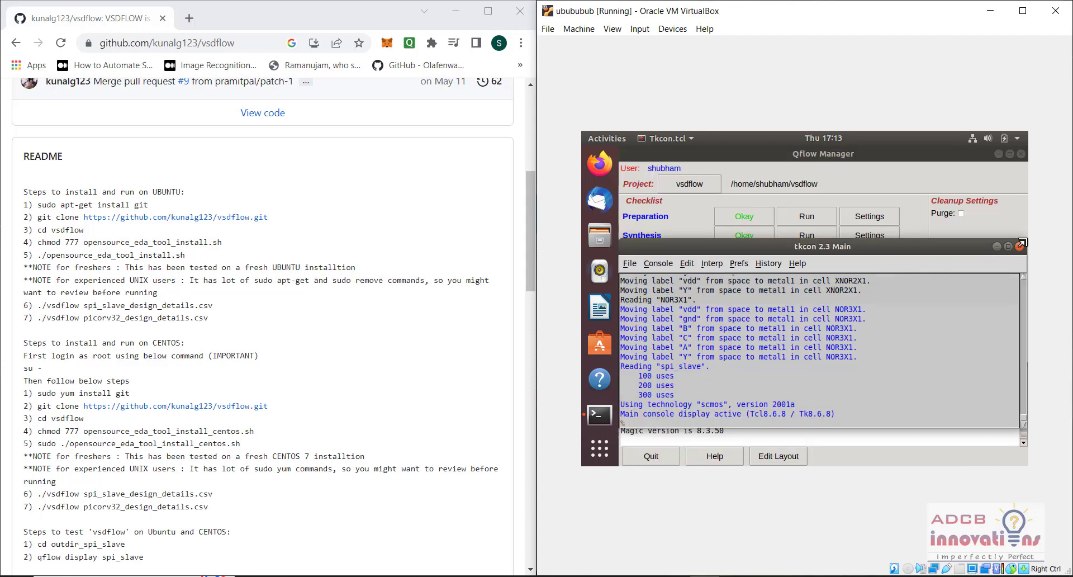
{"action": "left_click", "coordinate": [1020, 245]}
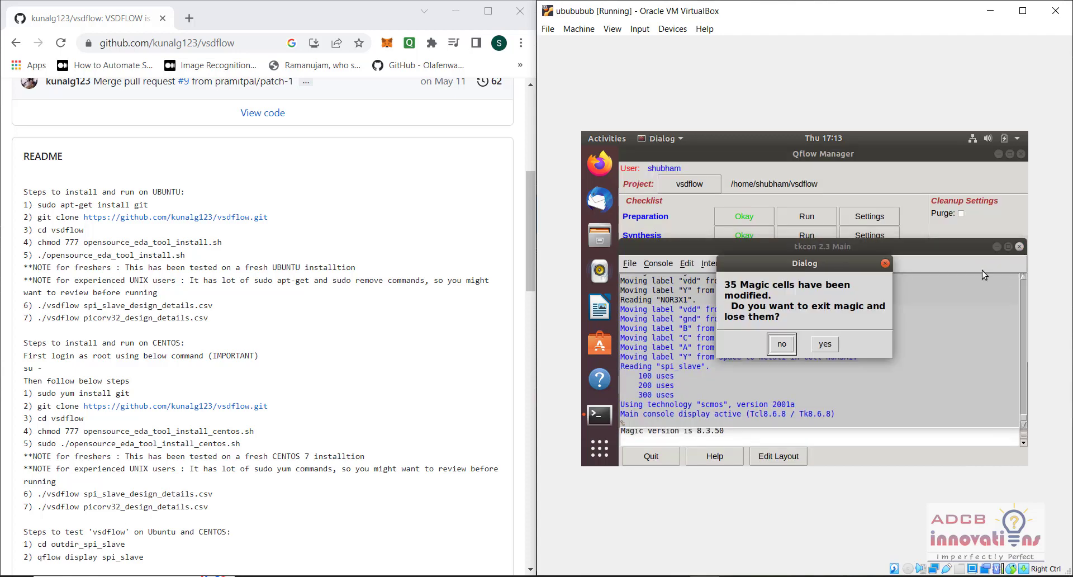
{"action": "left_click", "coordinate": [826, 345]}
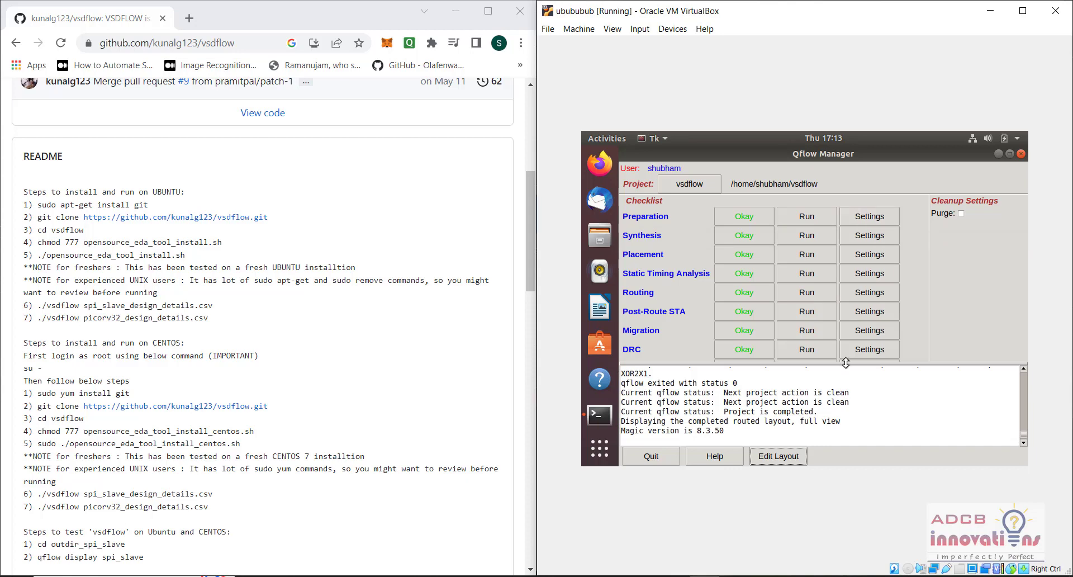
Step: Expand the checklist and review Preparation, Synthesis and Placement settings, including Initial density 1.0
{"action": "left_click_drag", "start_coordinate": [846, 363], "coordinate": [841, 427]}
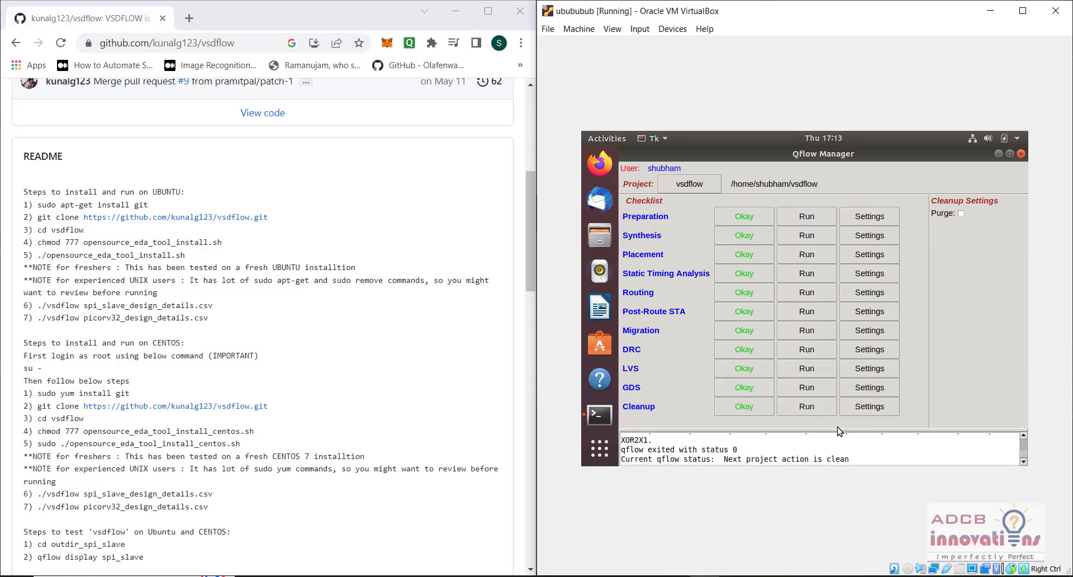
{"action": "left_click", "coordinate": [871, 216]}
{"action": "left_click", "coordinate": [873, 234]}
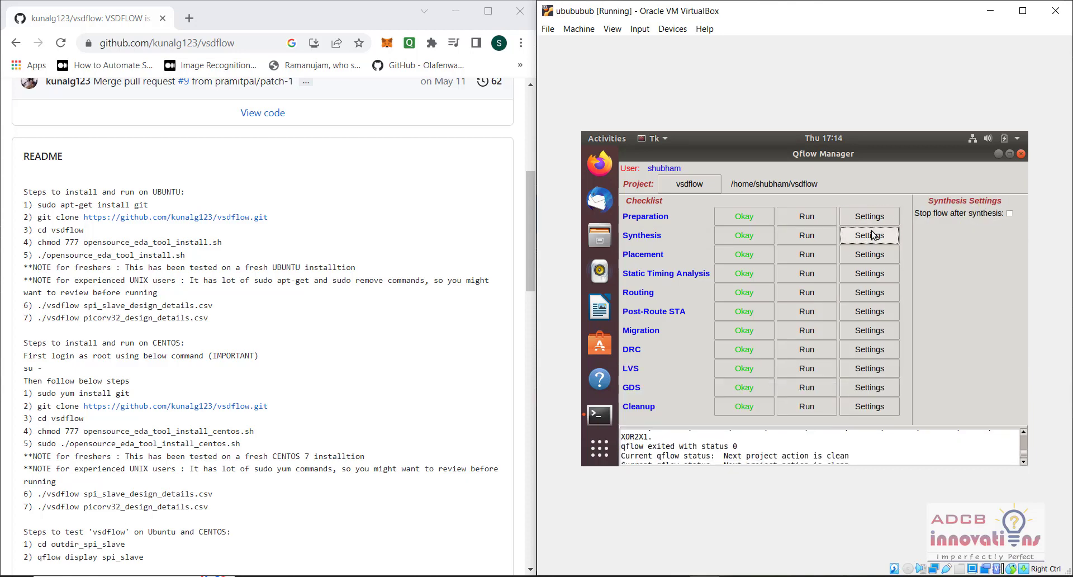
{"action": "left_click", "coordinate": [869, 254]}
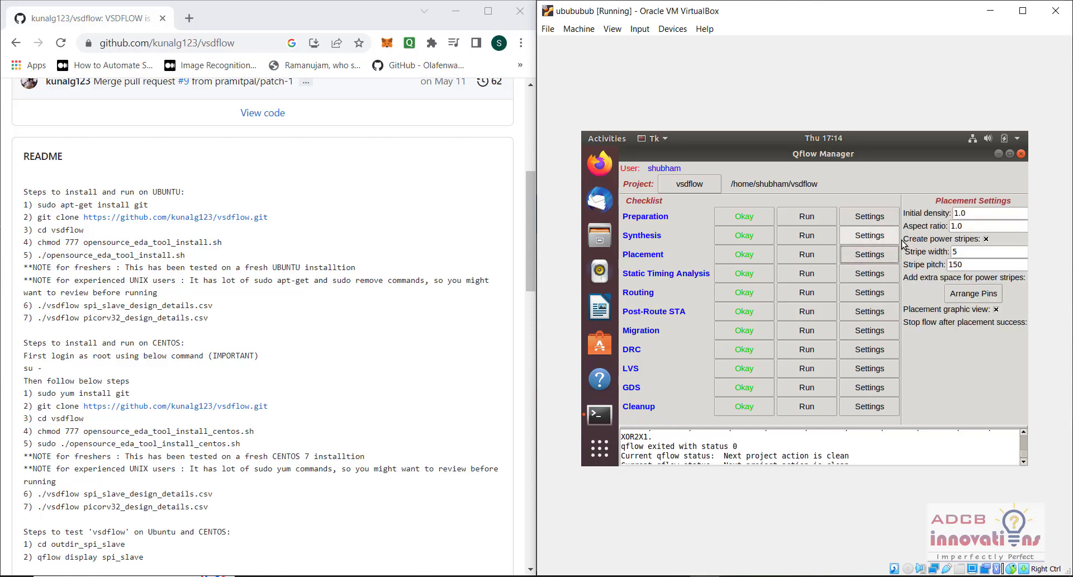
{"action": "double_click", "coordinate": [972, 212]}
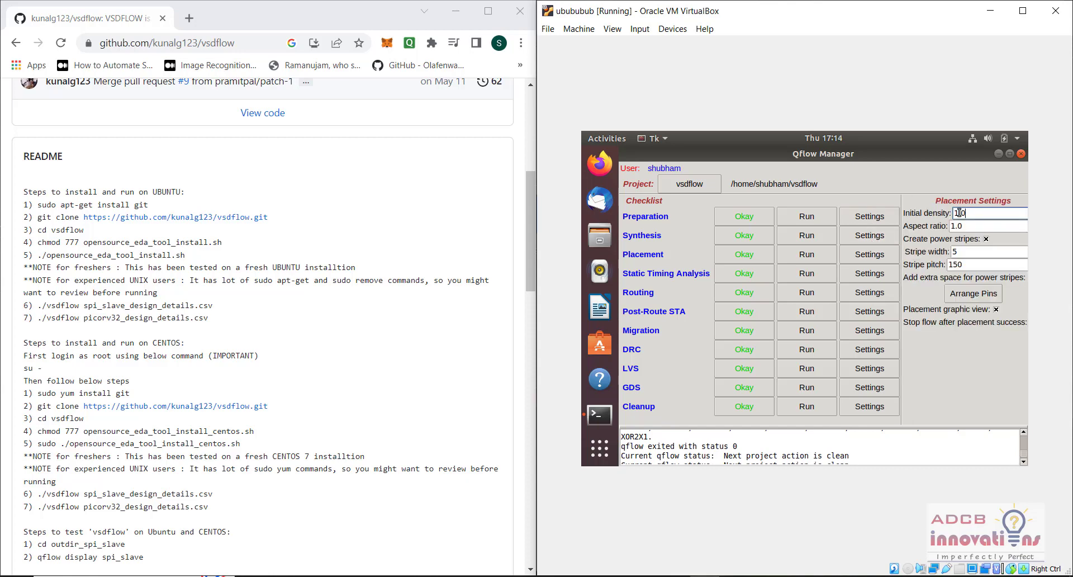
{"action": "left_click", "coordinate": [964, 251]}
Step: Review the STA, Routing, Post-Route STA, Migration, DRC, LVS and Cleanup settings
{"action": "left_click", "coordinate": [873, 273]}
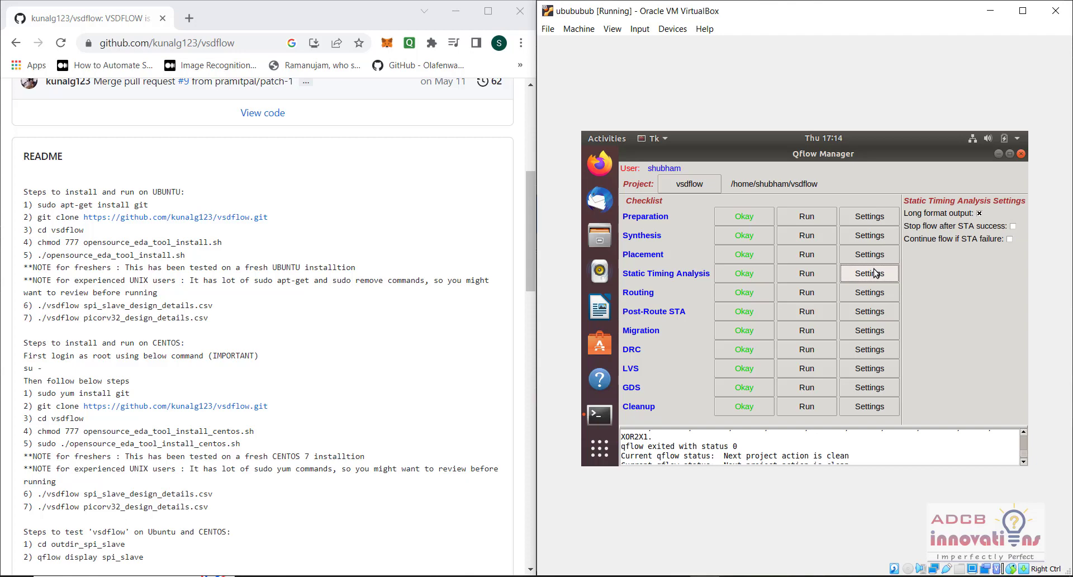
{"action": "left_click", "coordinate": [876, 293]}
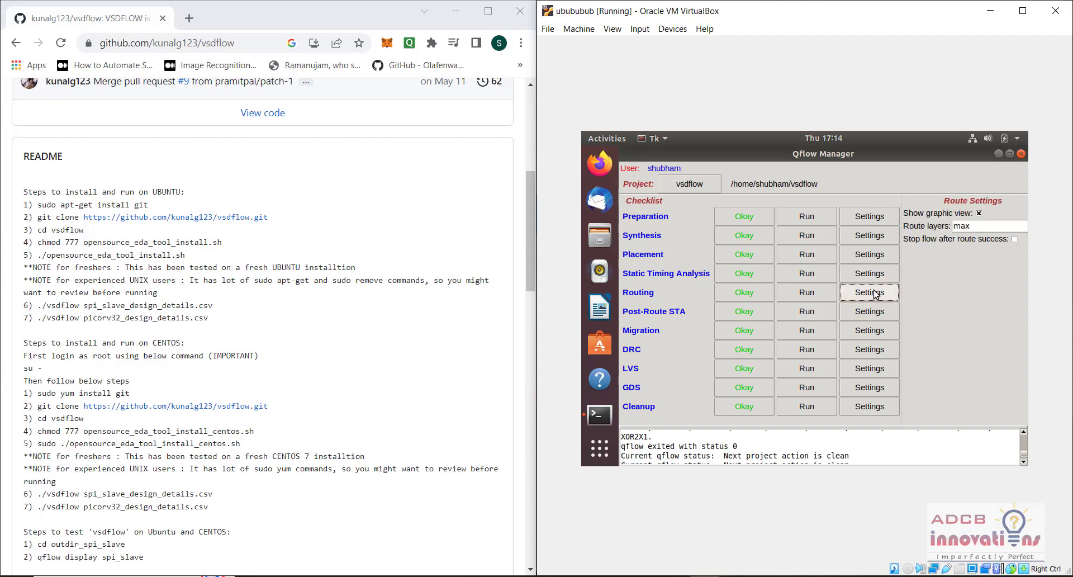
{"action": "left_click", "coordinate": [874, 311]}
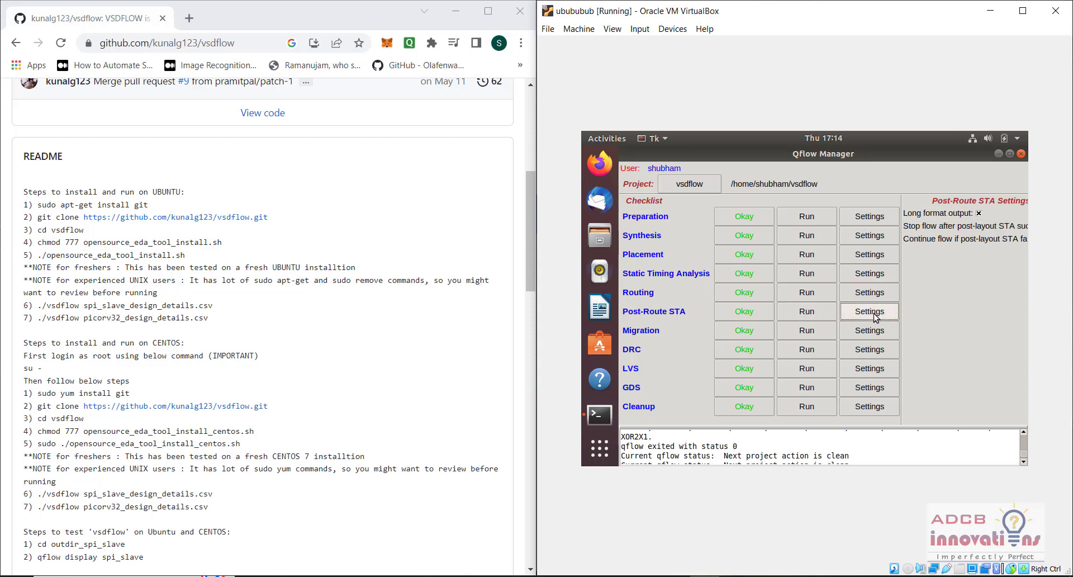
{"action": "left_click", "coordinate": [875, 330]}
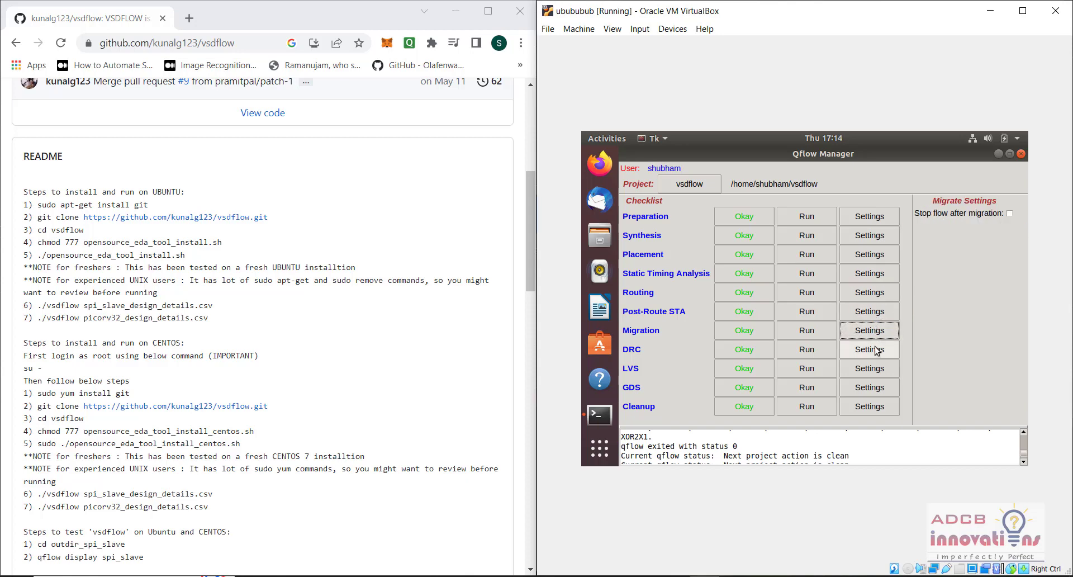
{"action": "left_click", "coordinate": [875, 348]}
{"action": "left_click", "coordinate": [873, 367]}
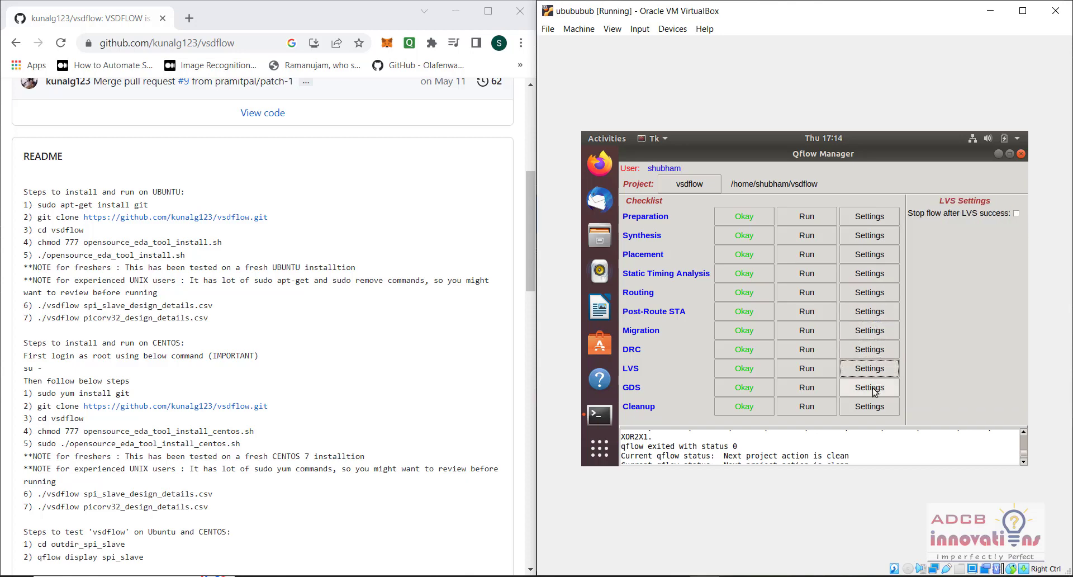
{"action": "left_click", "coordinate": [870, 405]}
Step: Check the Preparation technology stays osu035, then close Qflow Manager
{"action": "left_click", "coordinate": [864, 218]}
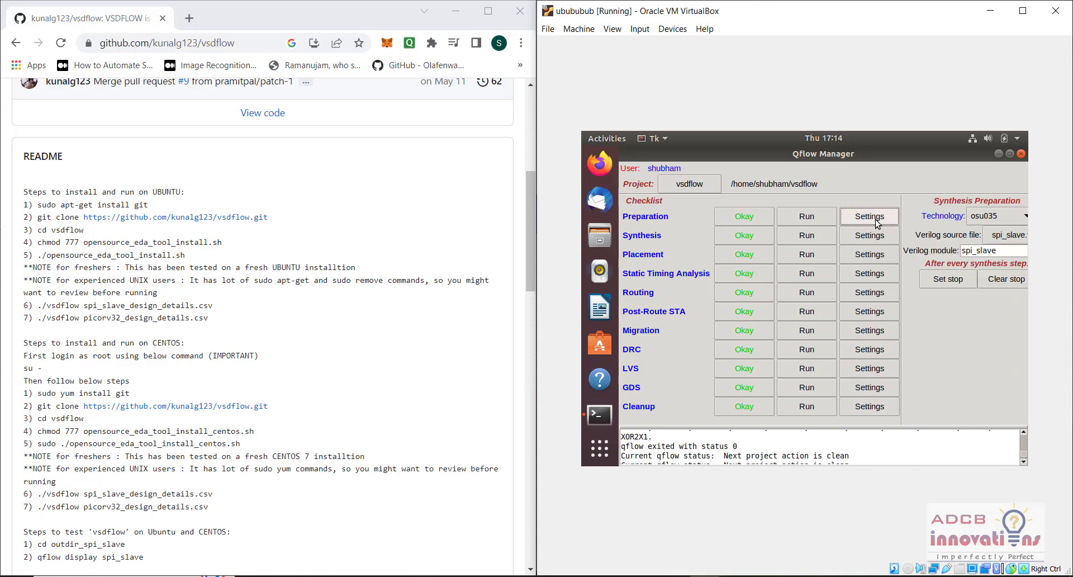
{"action": "left_click", "coordinate": [996, 216]}
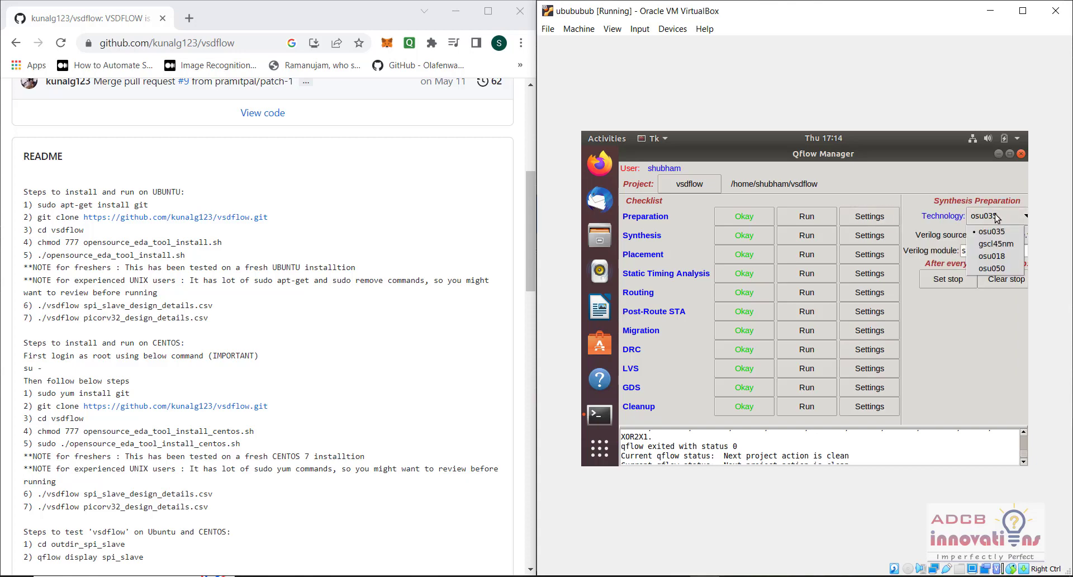
{"action": "left_click", "coordinate": [991, 231]}
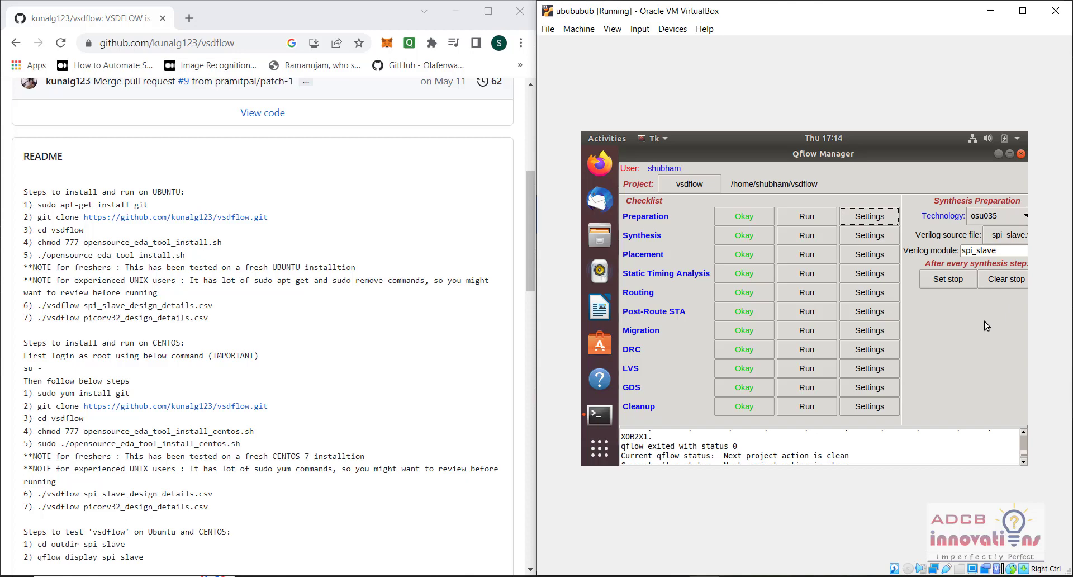
{"action": "left_click", "coordinate": [1021, 154]}
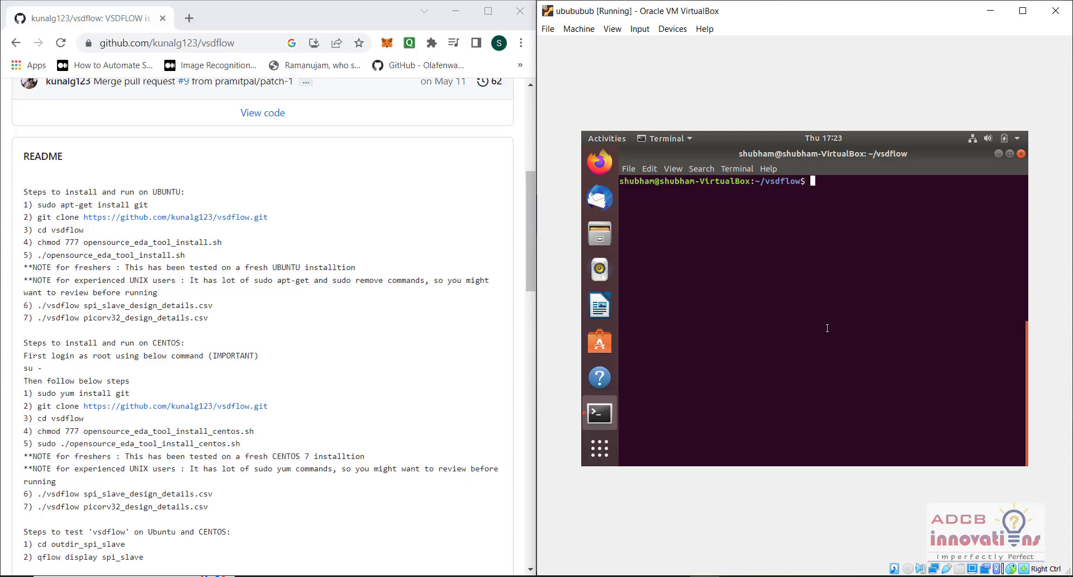
Step: Change into outdir_spi_slave and run qflow display spi_slave to reopen the layout
{"action": "type", "text": "cd outdir_spi_slave"}
{"action": "key", "text": "Return"}
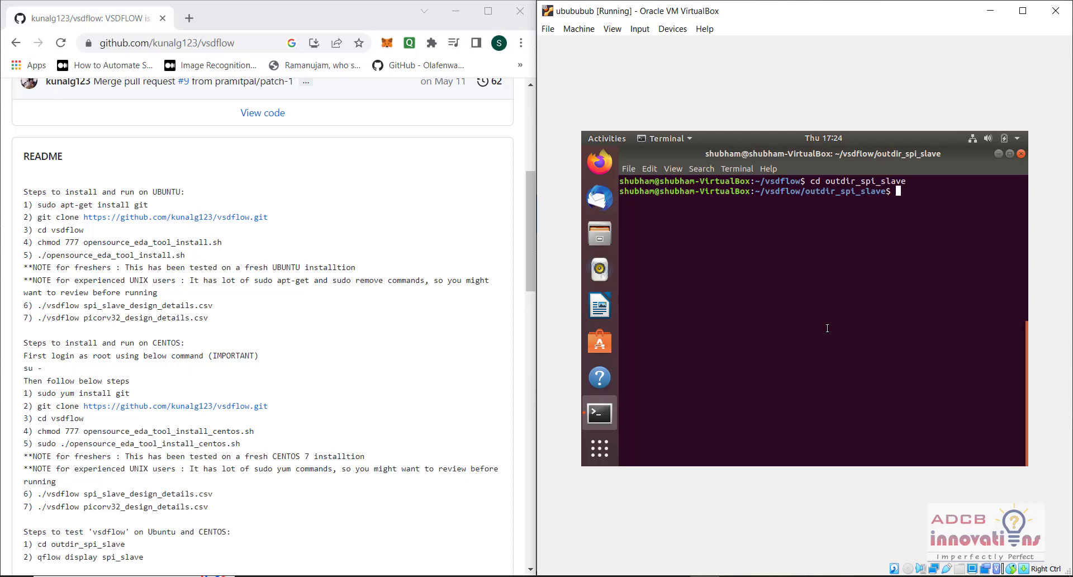
{"action": "type", "text": "qflow display spi_slave"}
{"action": "key", "text": "Return"}
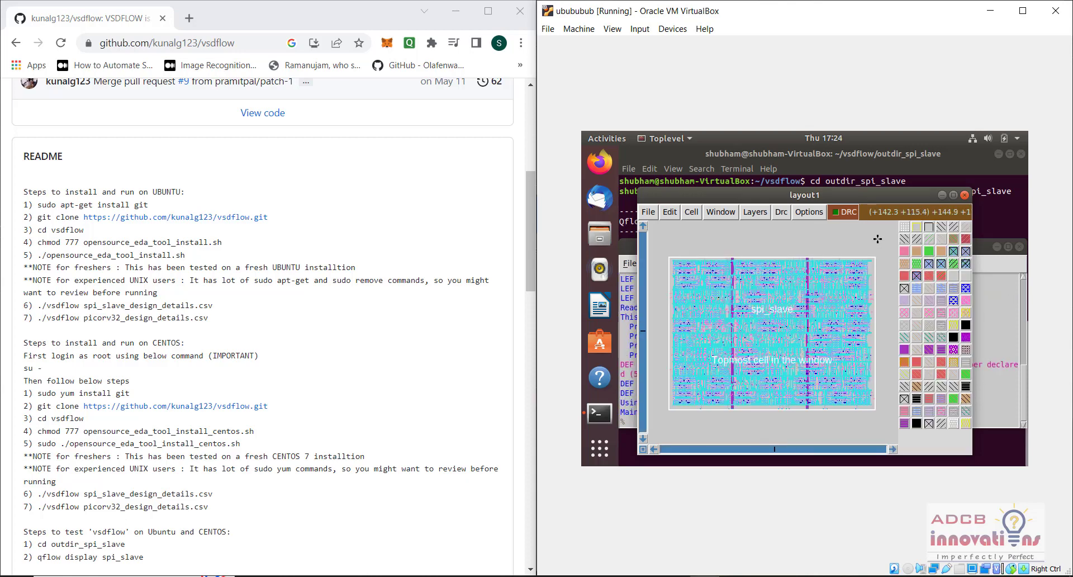
Step: Minimize the Magic windows and suspend the qflow display job with Ctrl+Z
{"action": "left_click", "coordinate": [942, 194]}
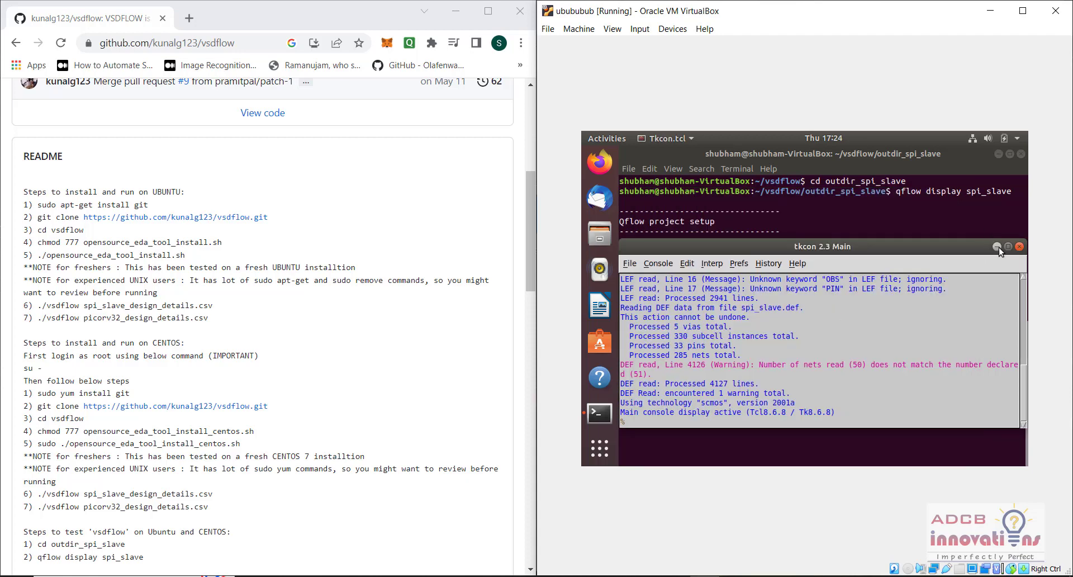
{"action": "left_click", "coordinate": [997, 246]}
{"action": "key", "text": "ctrl+z"}
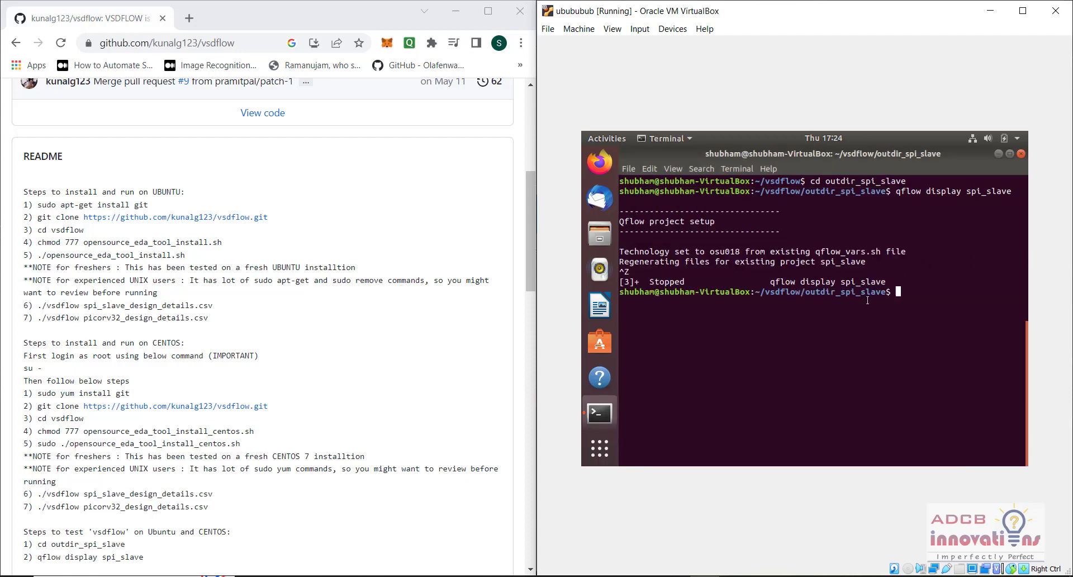
Step: Run qflow to list its available processes, then launch qflow gui
{"action": "type", "text": "qflow"}
{"action": "key", "text": "Return"}
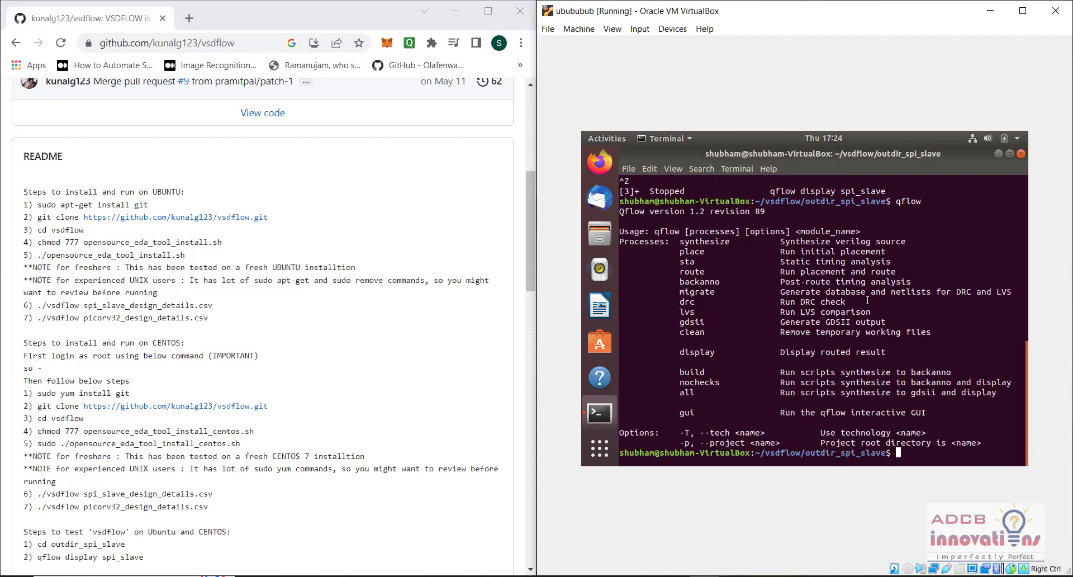
{"action": "type", "text": "qflow gui"}
{"action": "key", "text": "Return"}
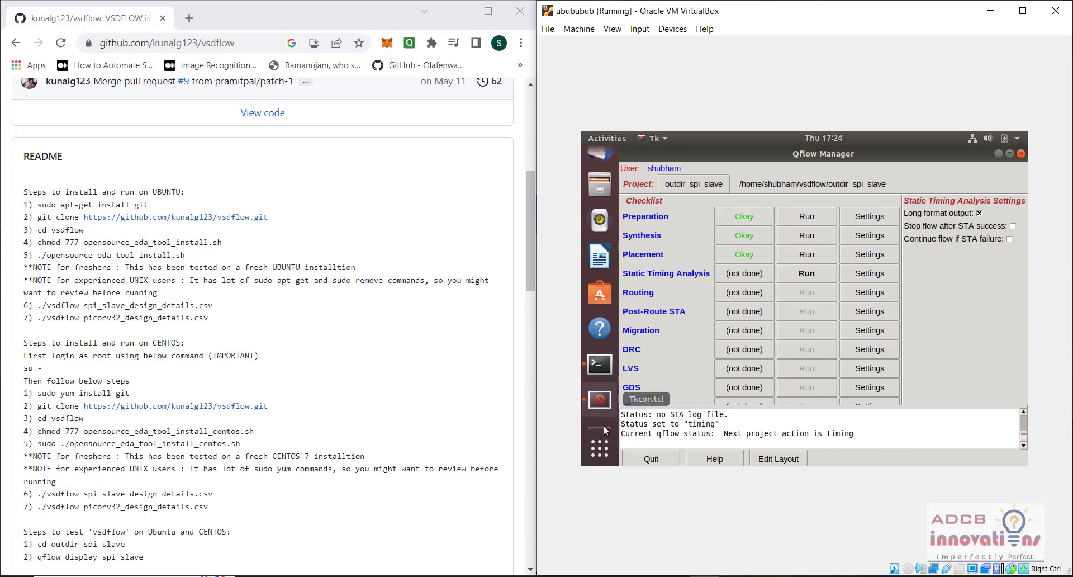
Step: Move the Magic layout window aside and run the flow from Static Timing Analysis onward
{"action": "left_click", "coordinate": [608, 367]}
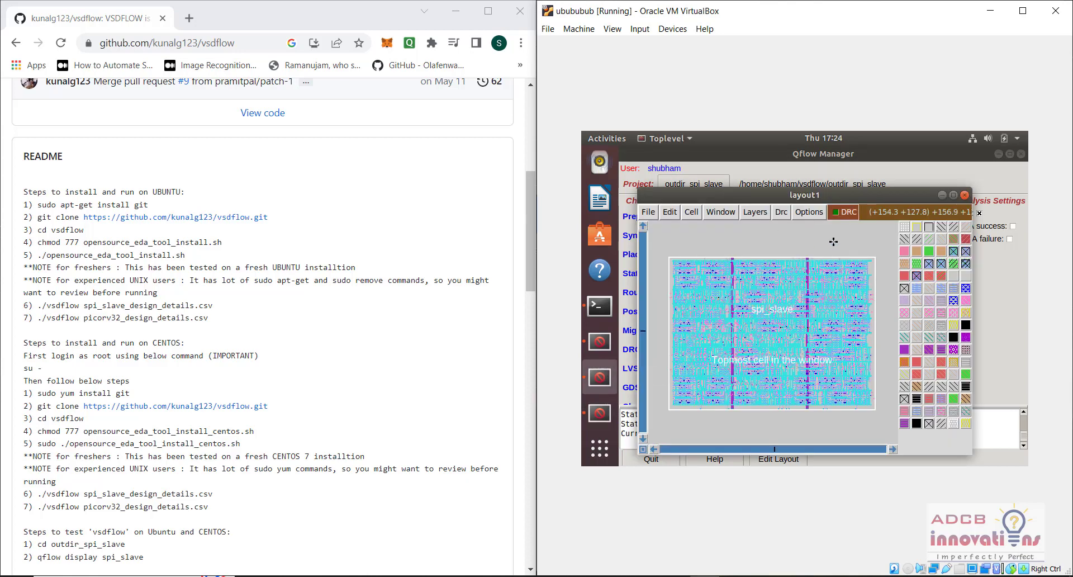
{"action": "left_click", "coordinate": [942, 194]}
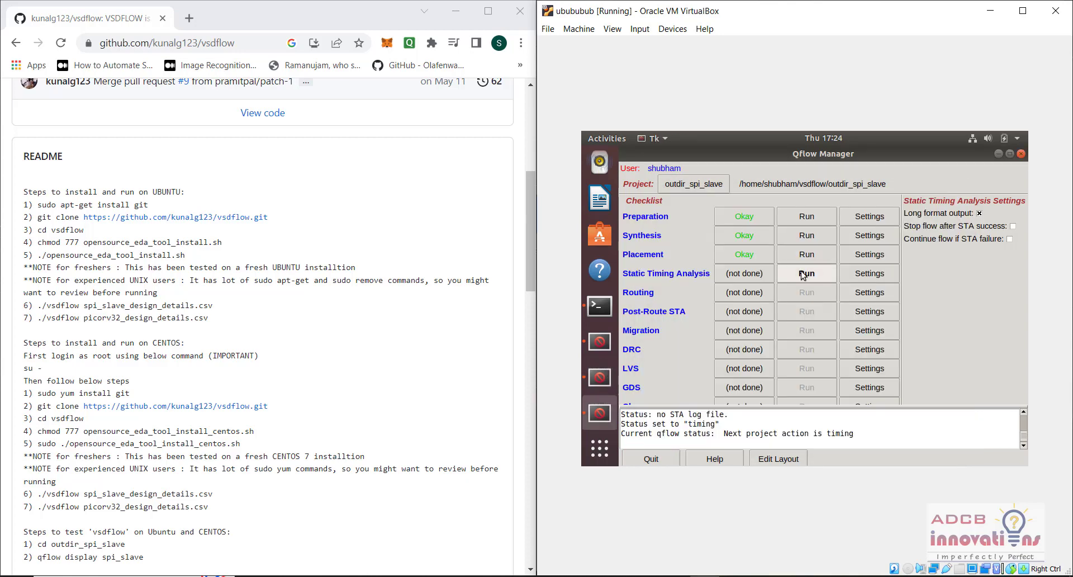
{"action": "left_click", "coordinate": [804, 273]}
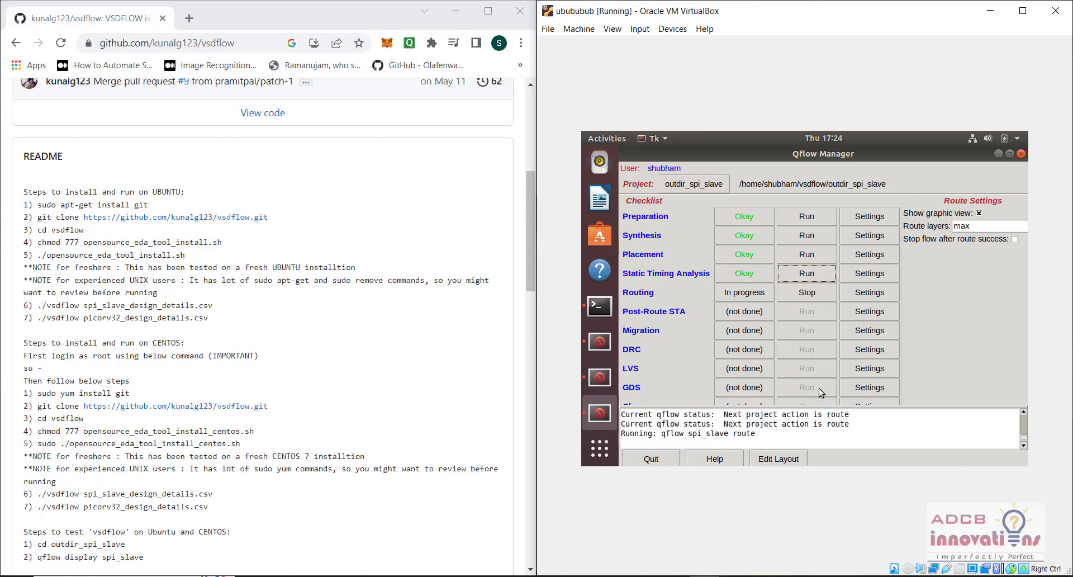